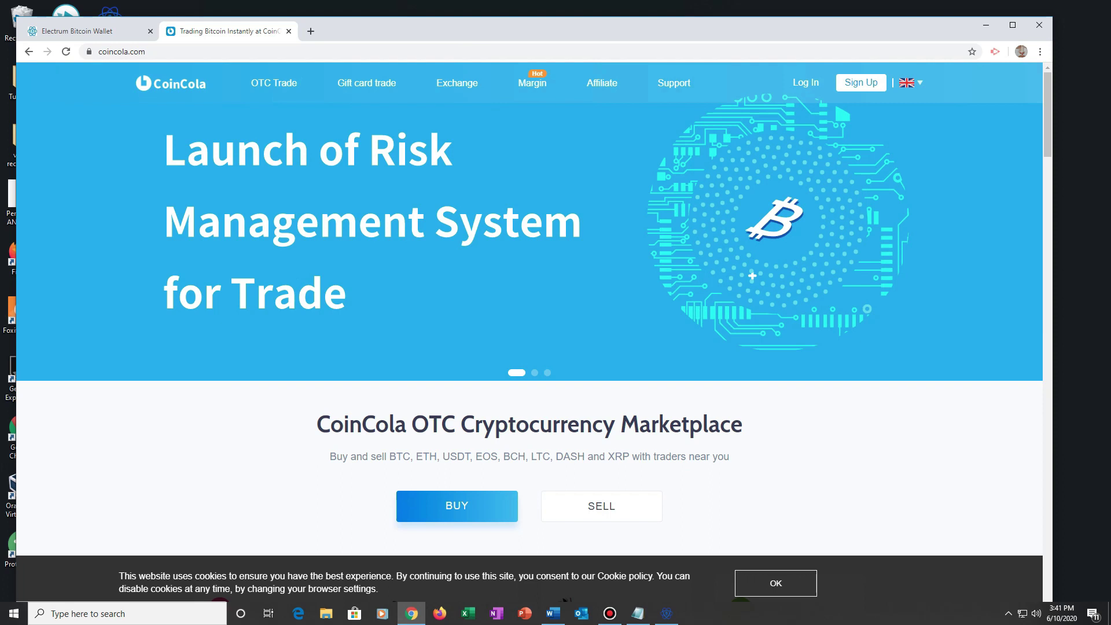
- Start email registration and pick a country code from the full country list
click(861, 82)
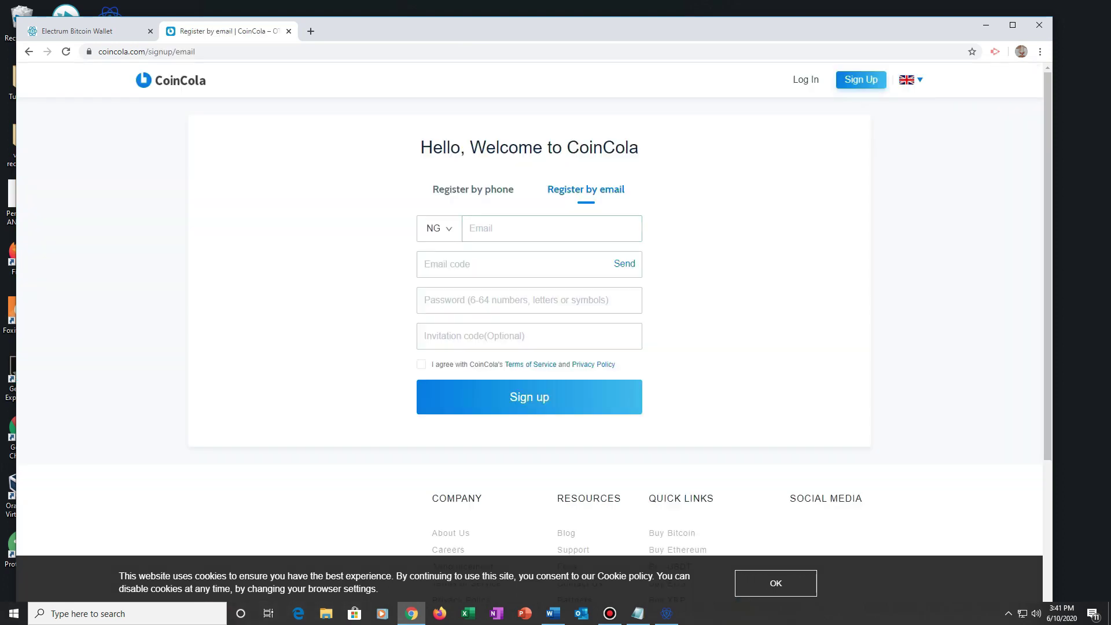
click(439, 228)
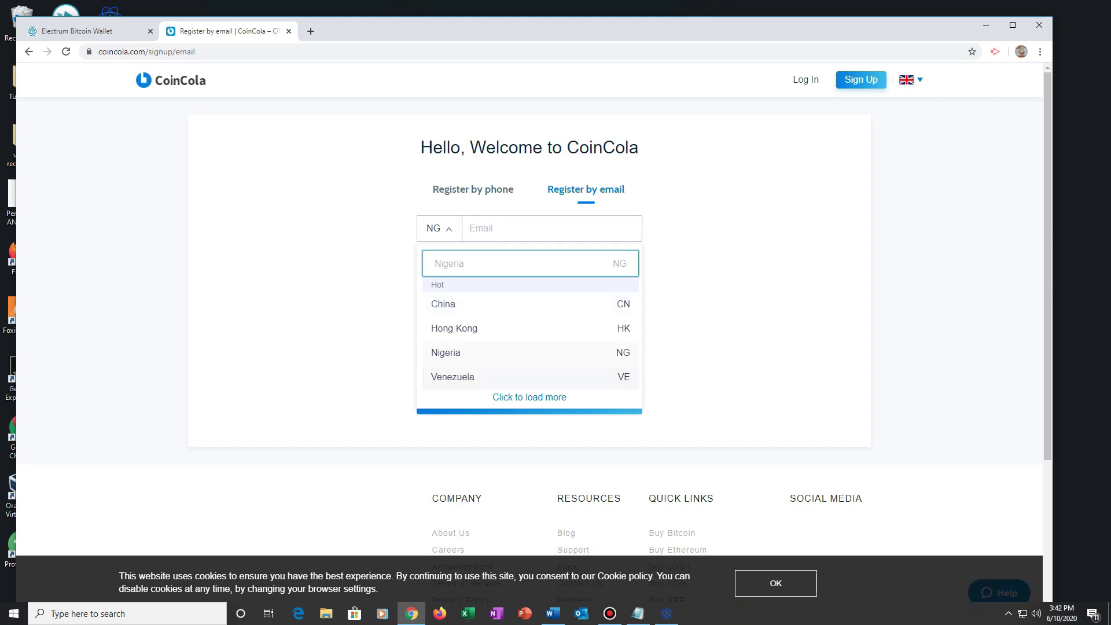
click(529, 396)
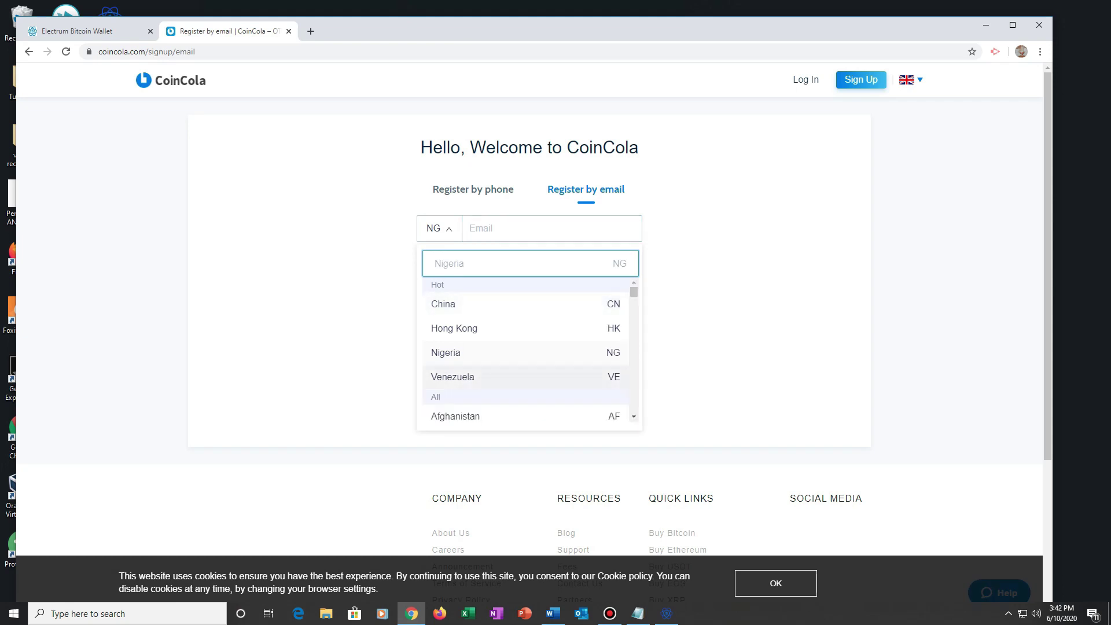
scroll(526, 353, down, 1)
scroll(526, 353, down, 20)
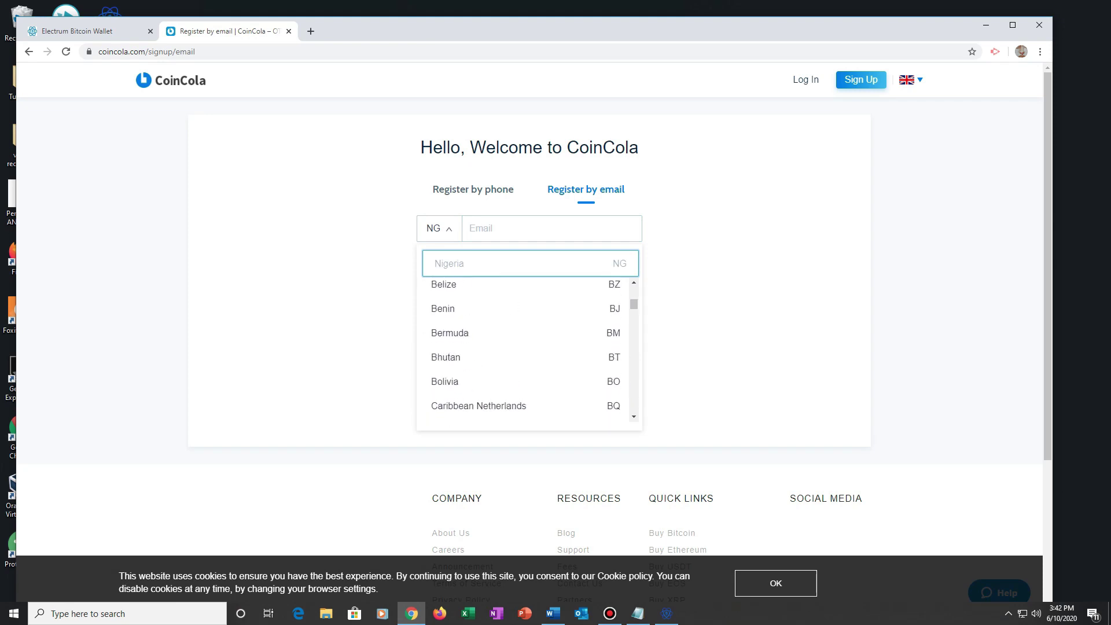
scroll(527, 353, down, 11)
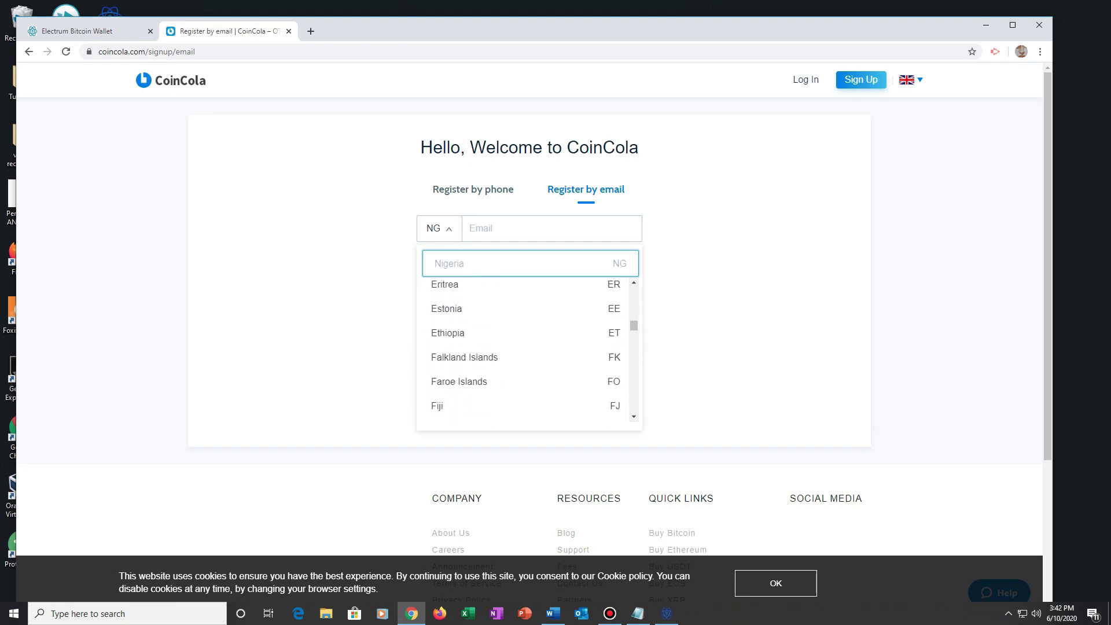
scroll(526, 353, down, 12)
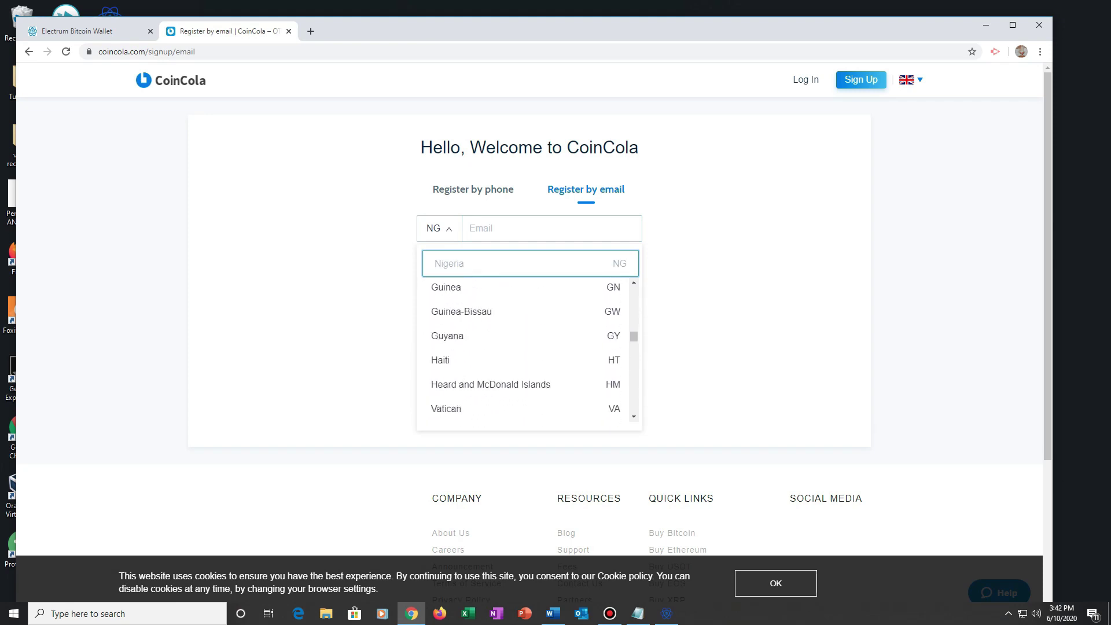
scroll(526, 347, up, 2)
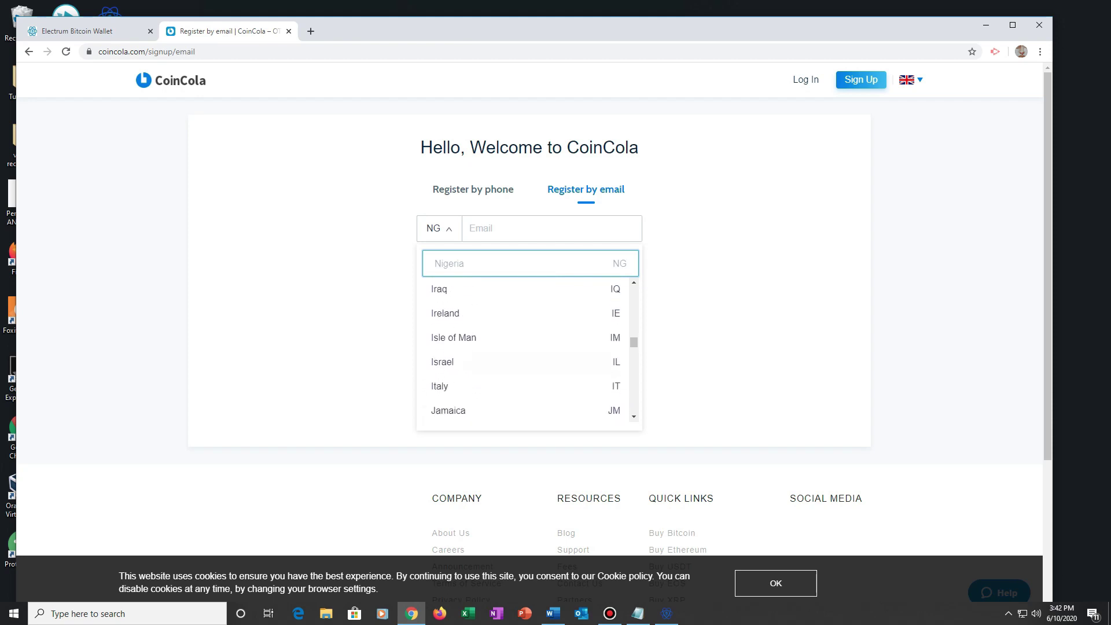
scroll(526, 353, down, 14)
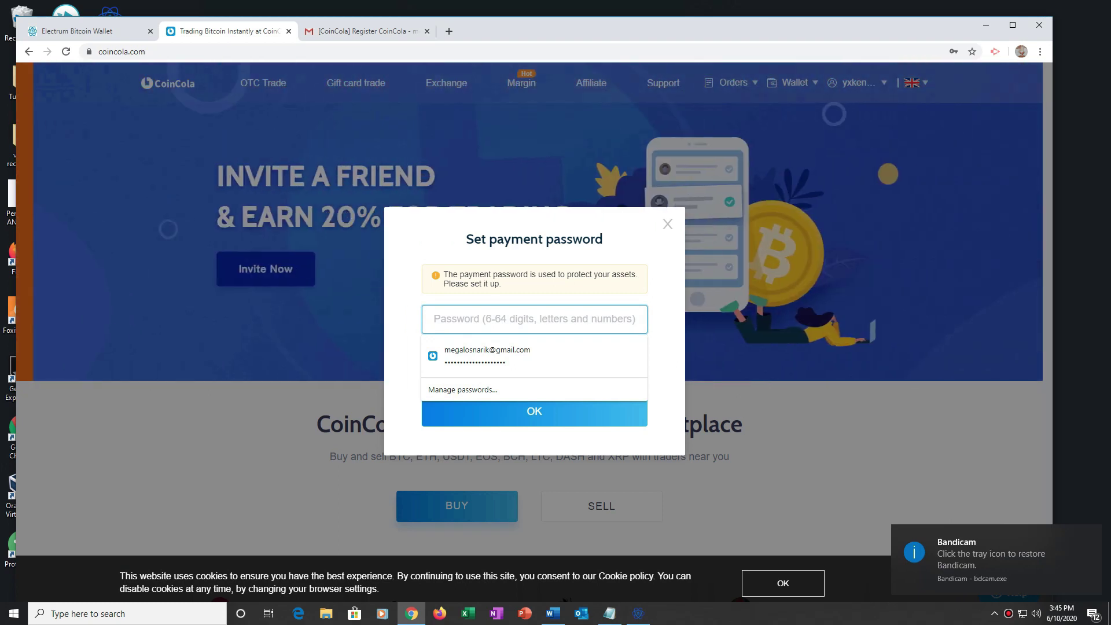
- Enter the new payment password, confirm it in the second field, and submit
text(1234)
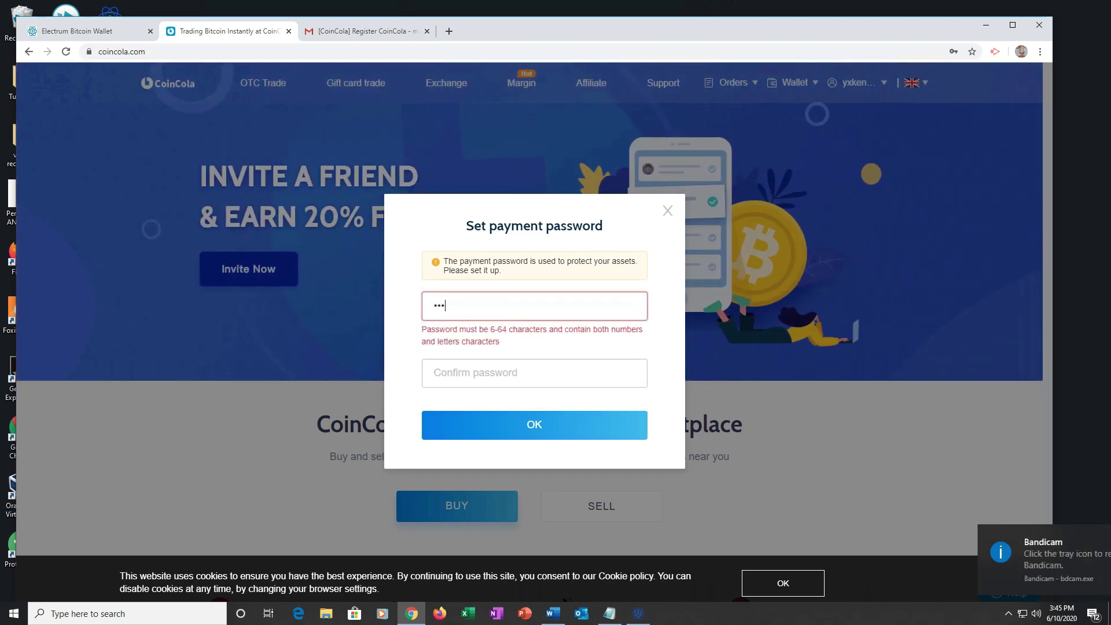
text(56)
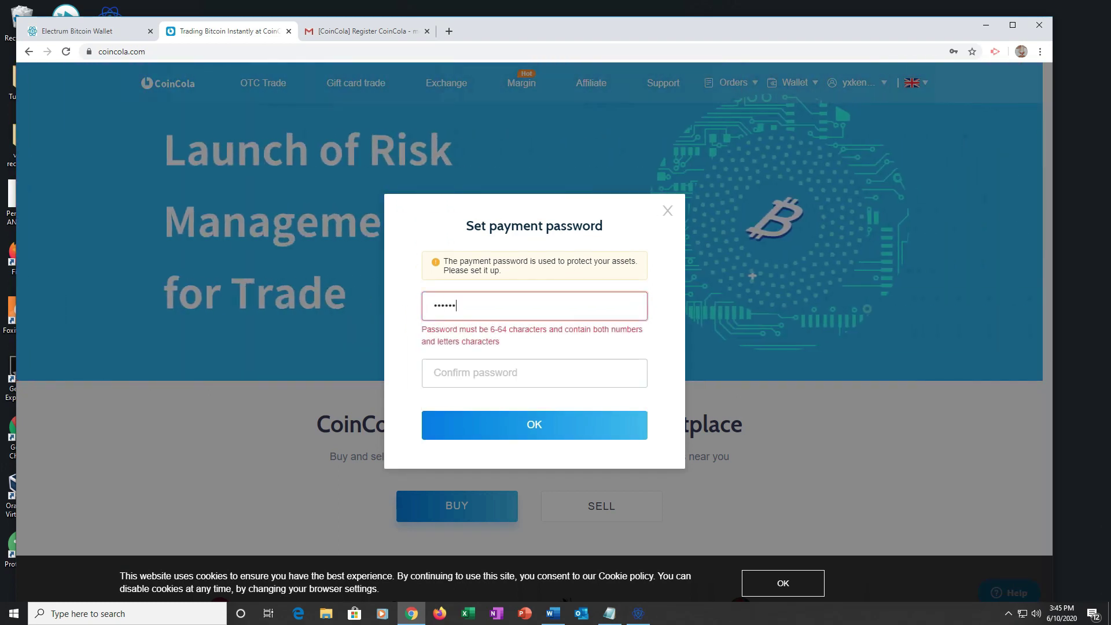
text(abcdef)
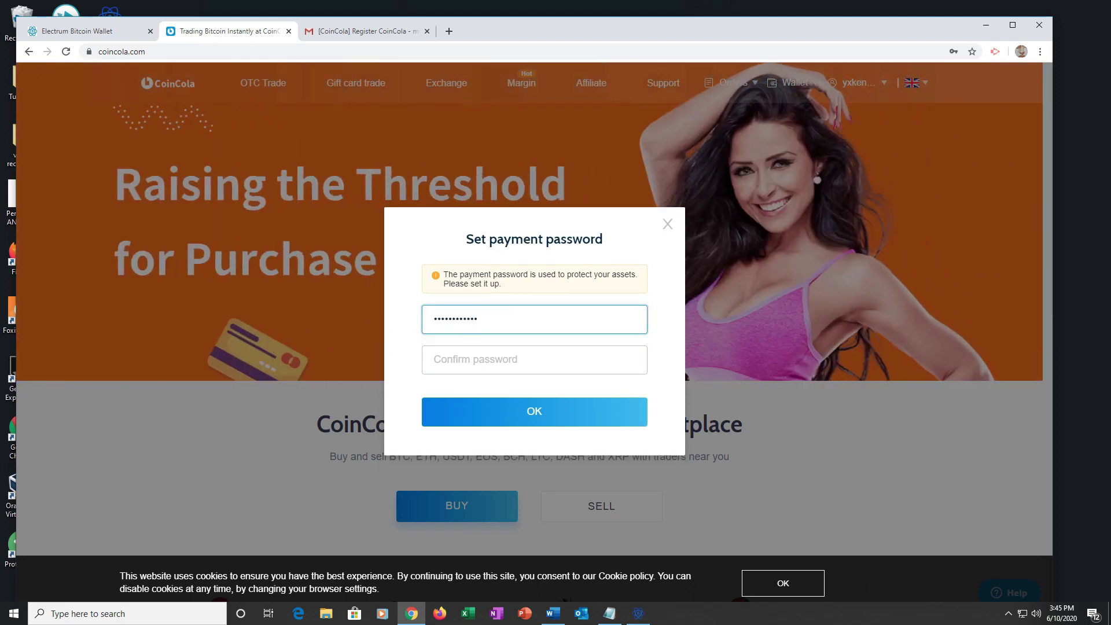
key(Tab)
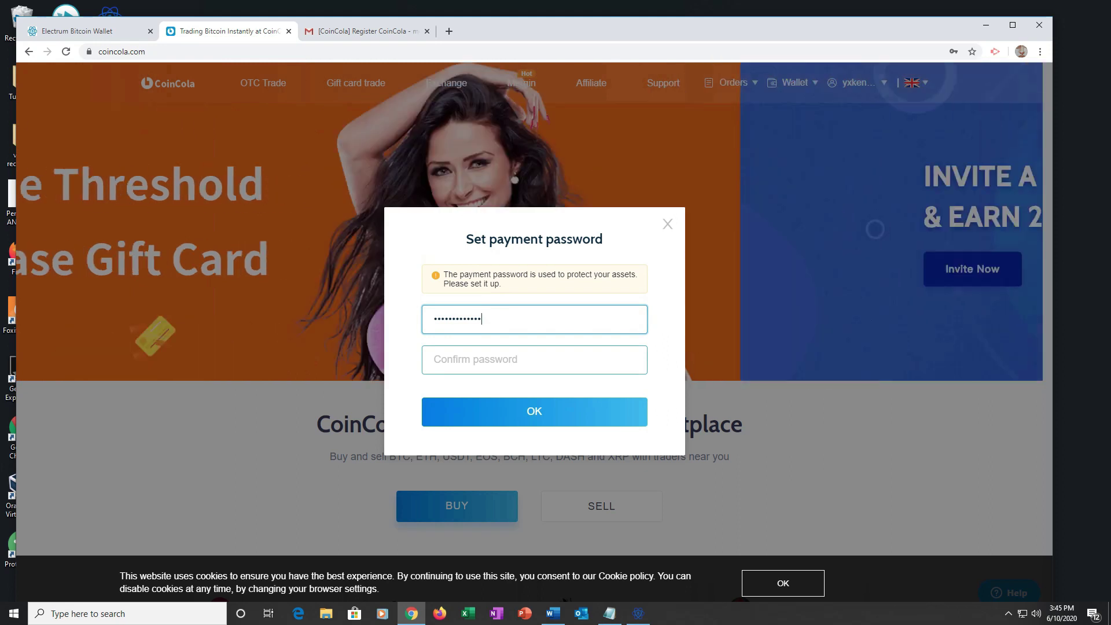
text(12)
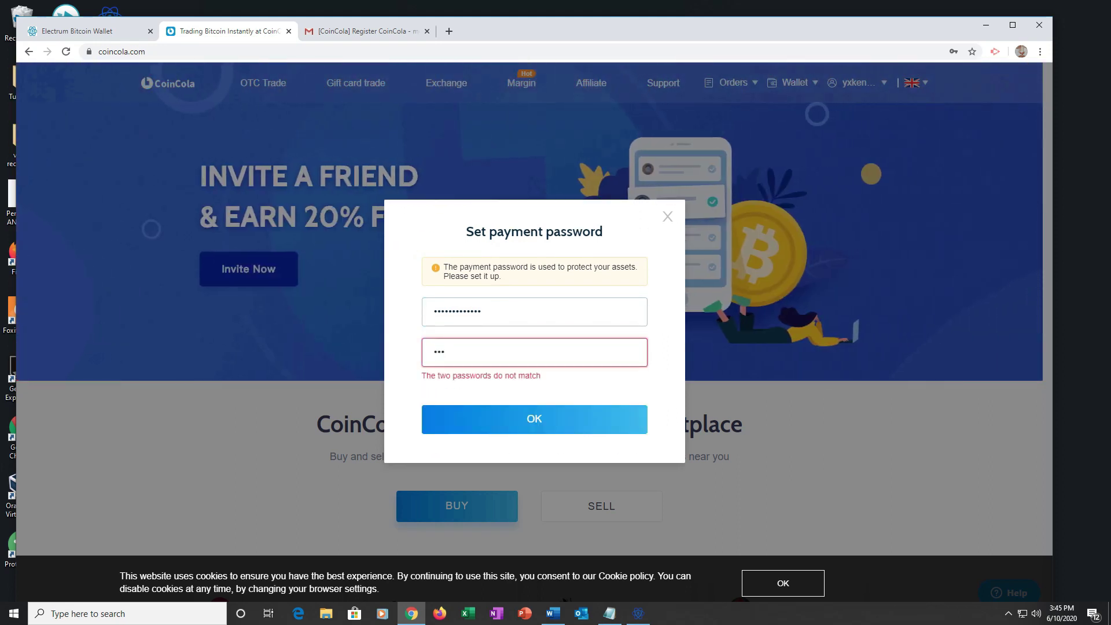
text(3456)
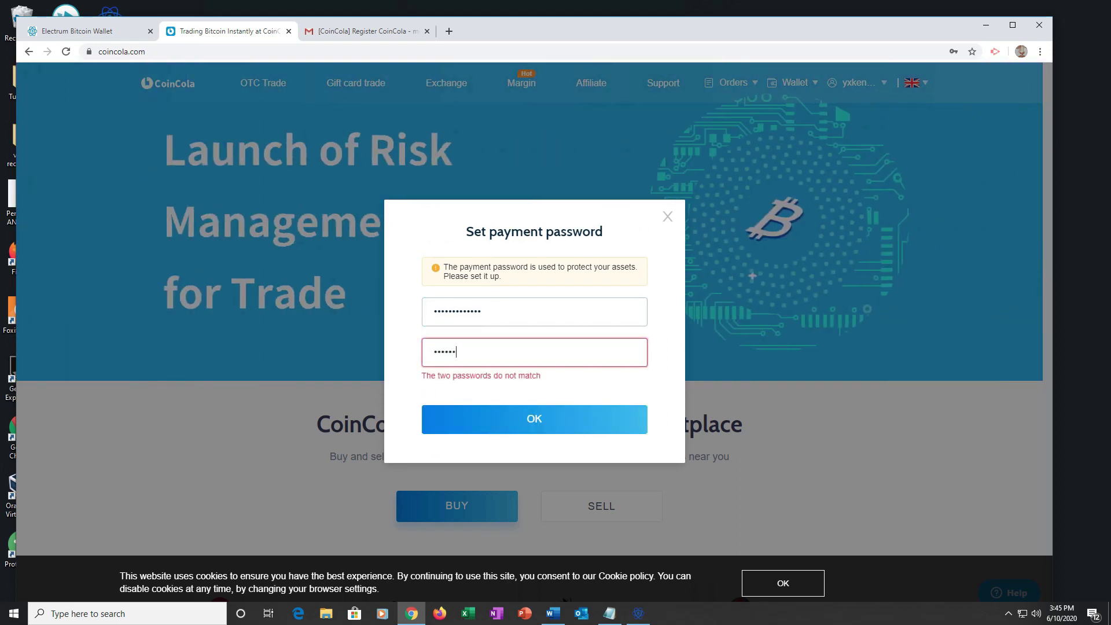
text(7890123)
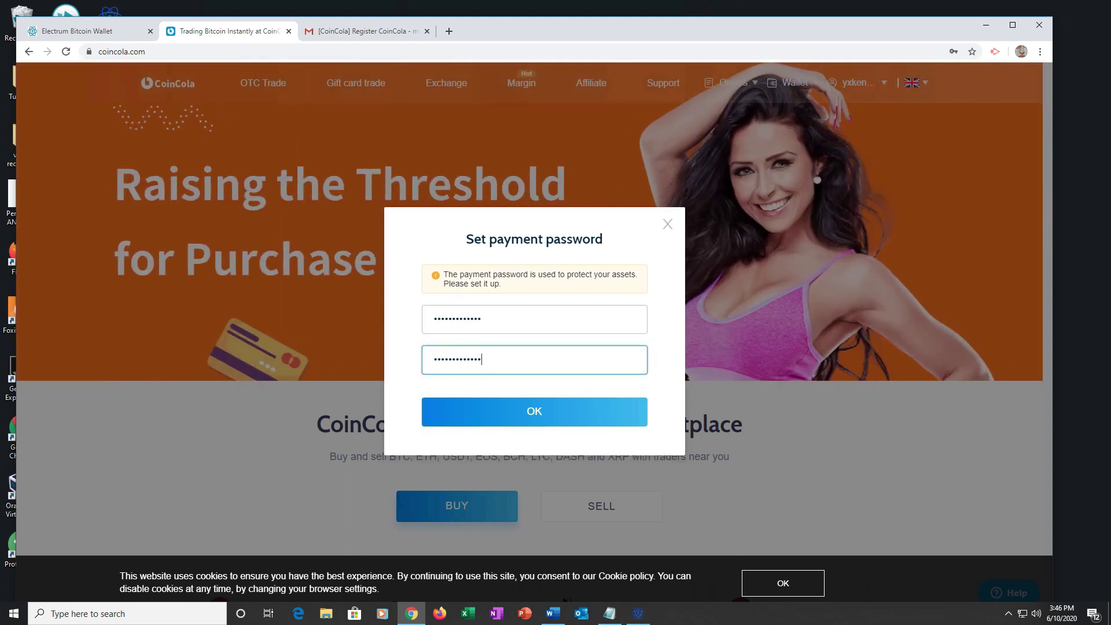
key(Return)
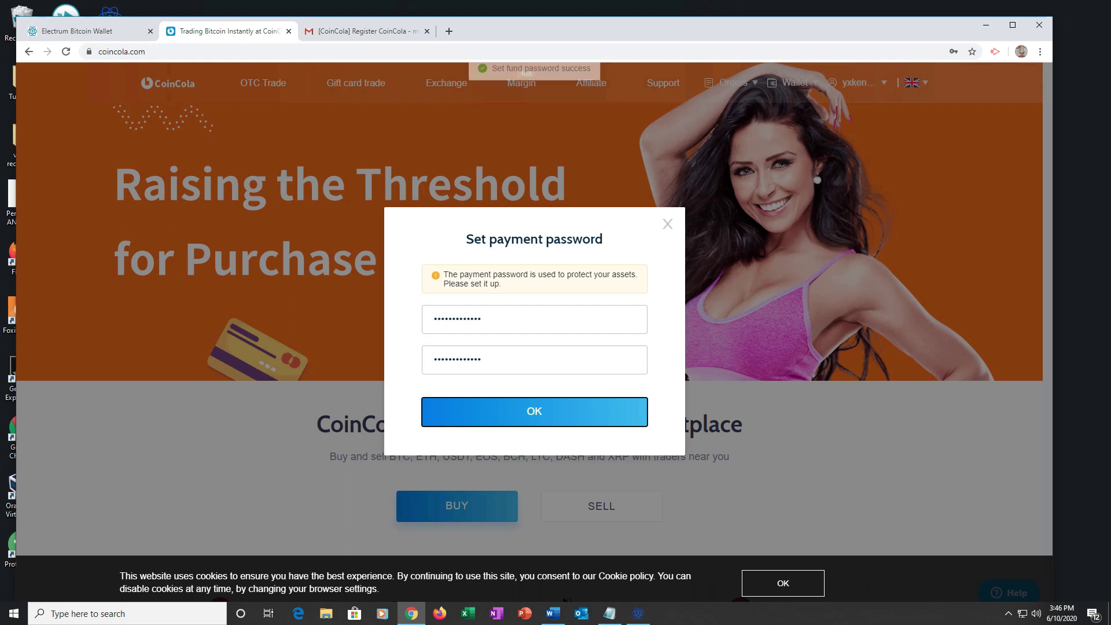
scroll(529, 289, down, 3)
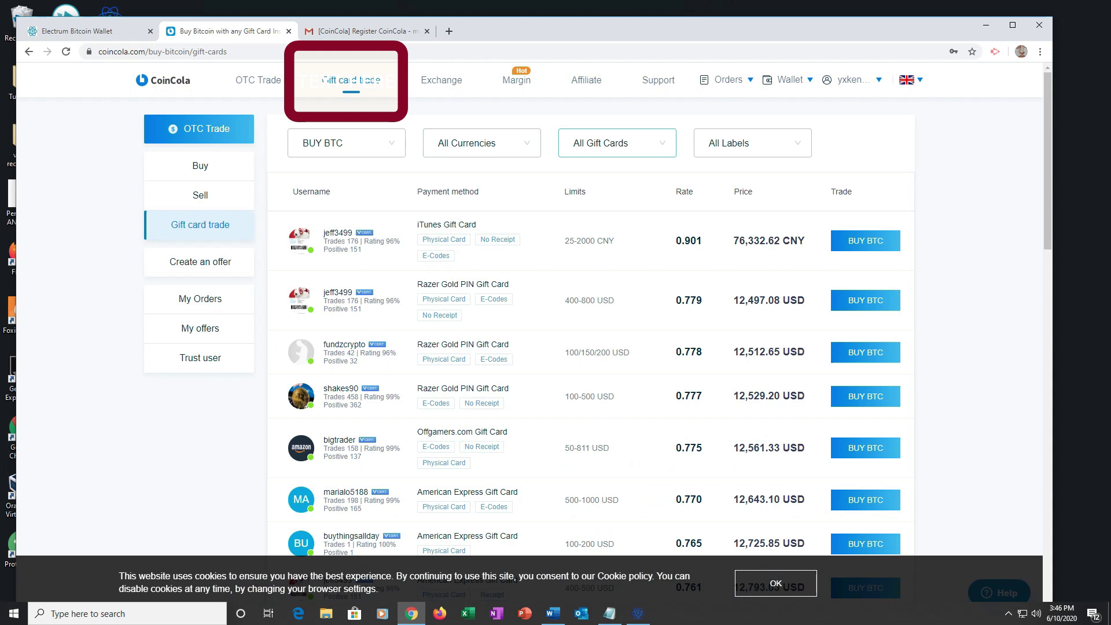
- Filter offers to Playstation Network Gift Card and note the third offer's 20-1000 USD limit
click(616, 143)
scroll(613, 231, down, 3)
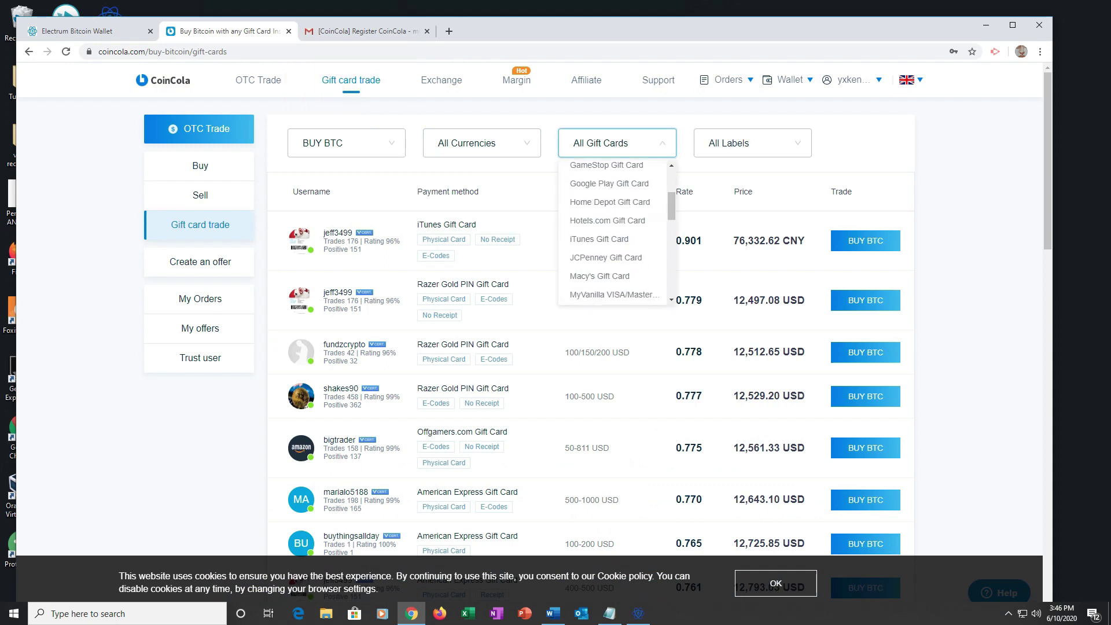
scroll(614, 231, down, 5)
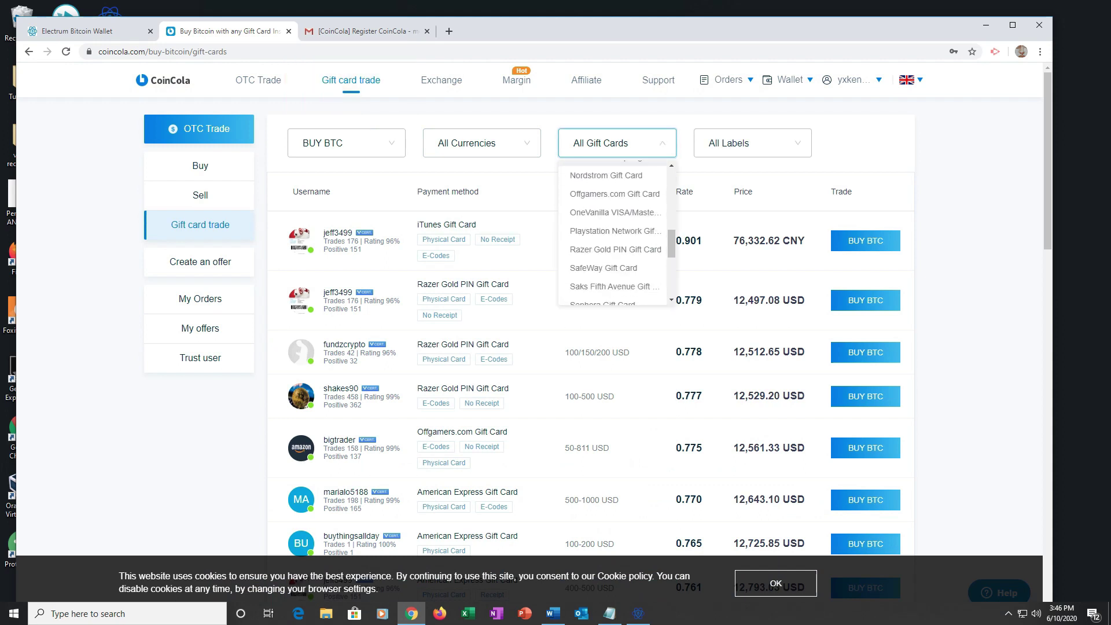
scroll(613, 232, down, 1)
click(613, 192)
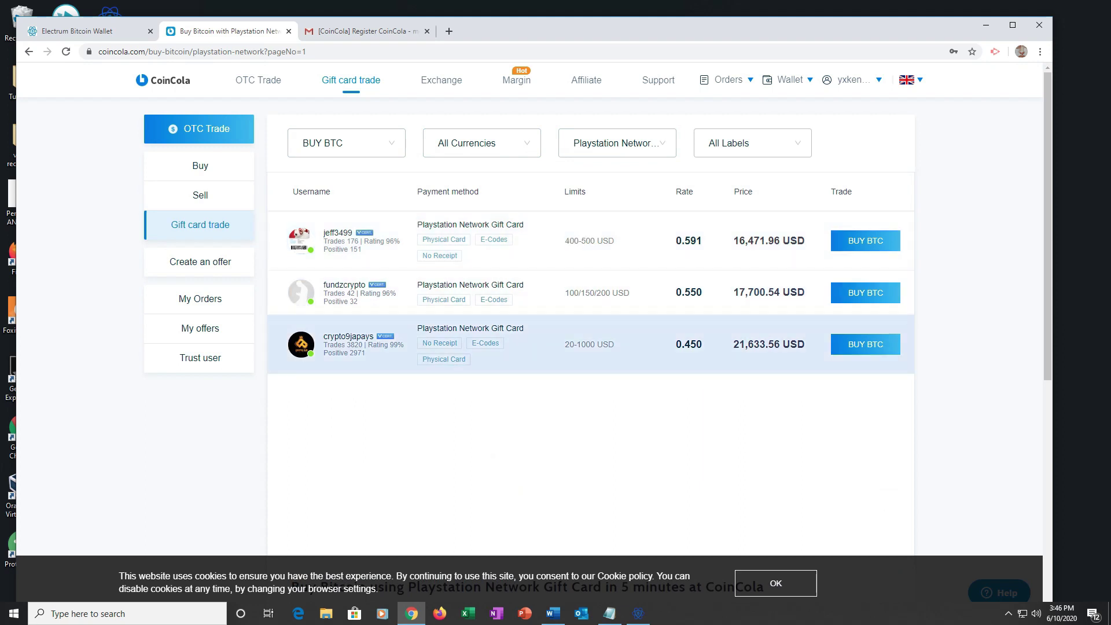
drag(565, 344, 595, 344)
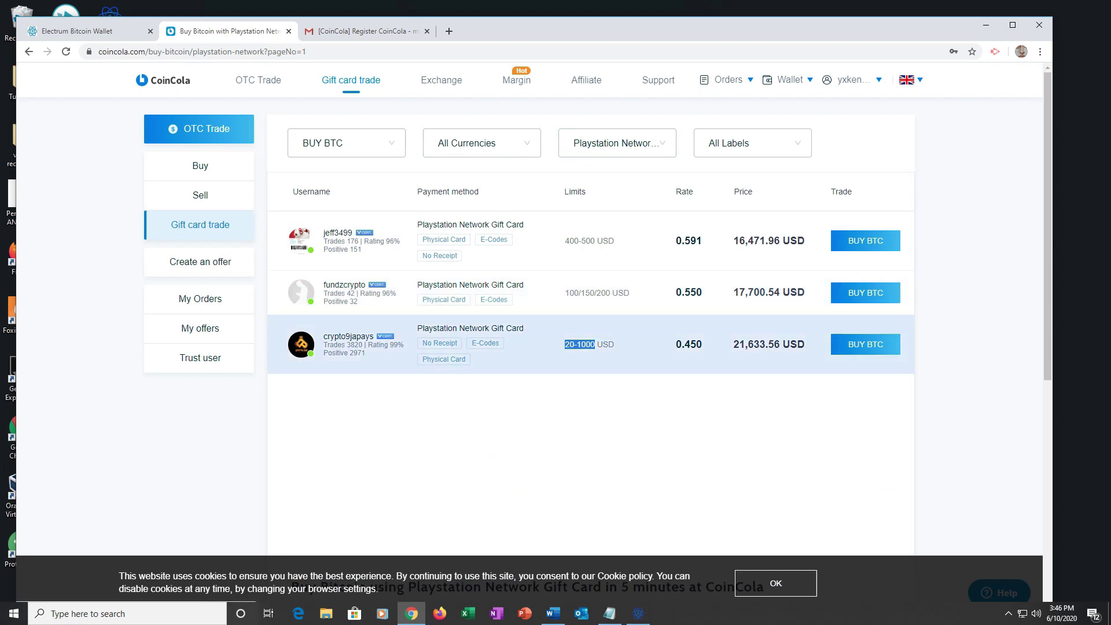
- Open the 0.450-rate PSN offer, enter 20 USD, and check the 9.00 USD of BTC received
click(865, 344)
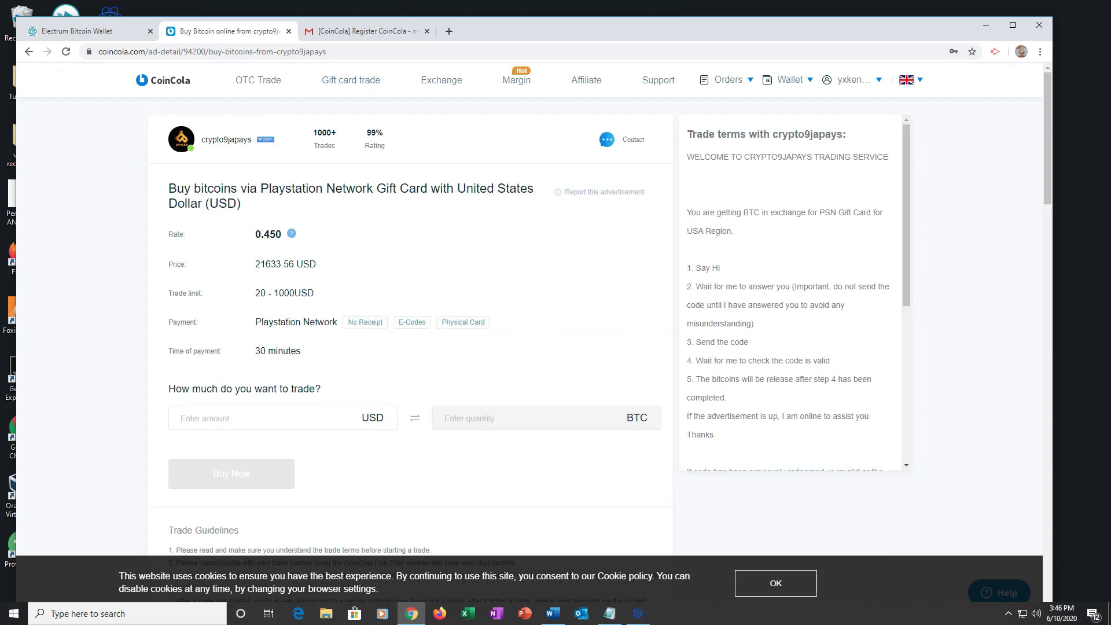
click(260, 417)
text(20)
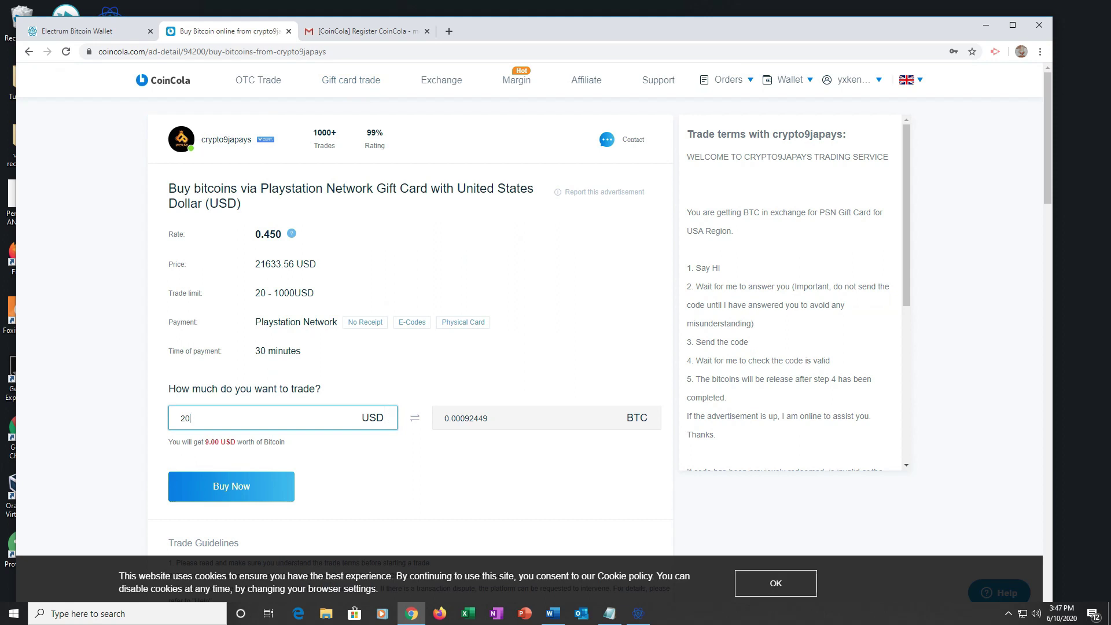
drag(196, 441, 242, 441)
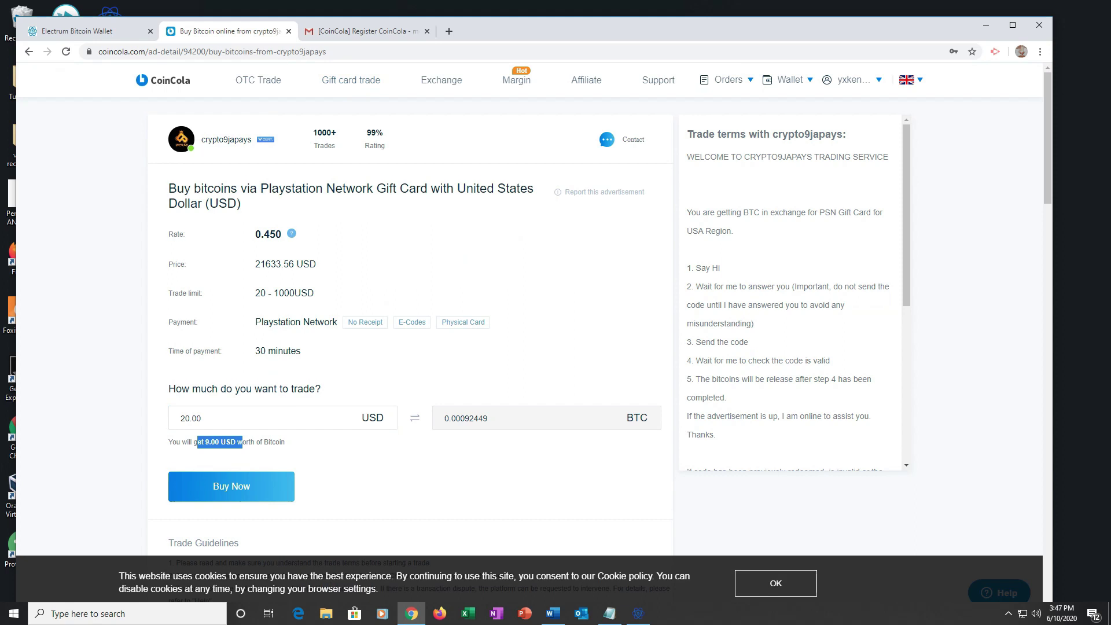
scroll(405, 289, down, 1)
scroll(534, 336, down, 3)
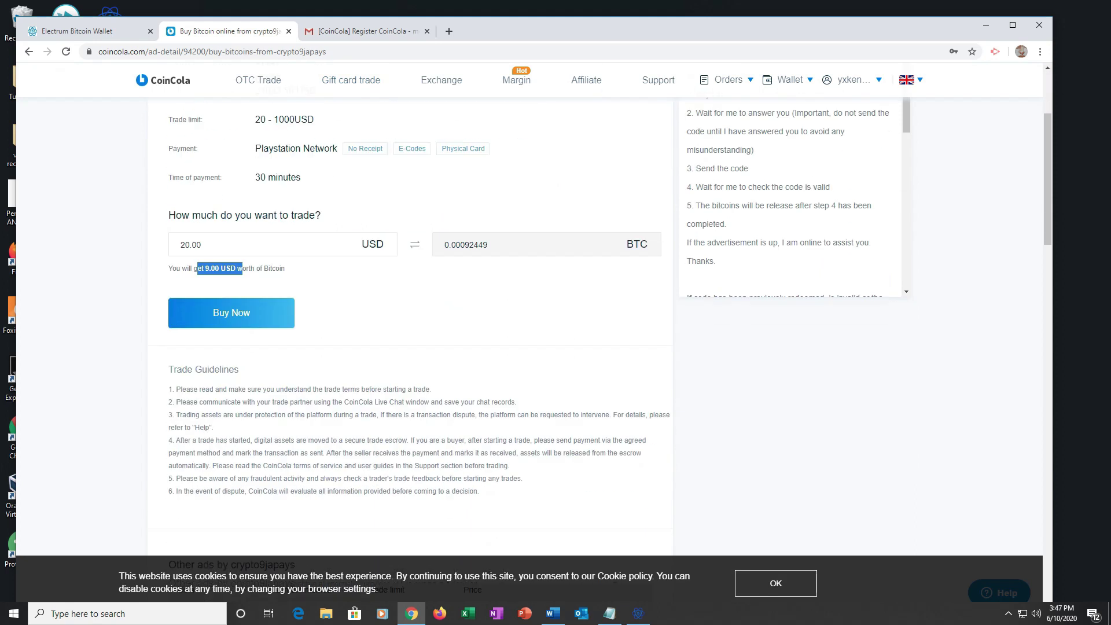
scroll(405, 347, down, 1)
scroll(405, 347, up, 2)
scroll(405, 347, down, 5)
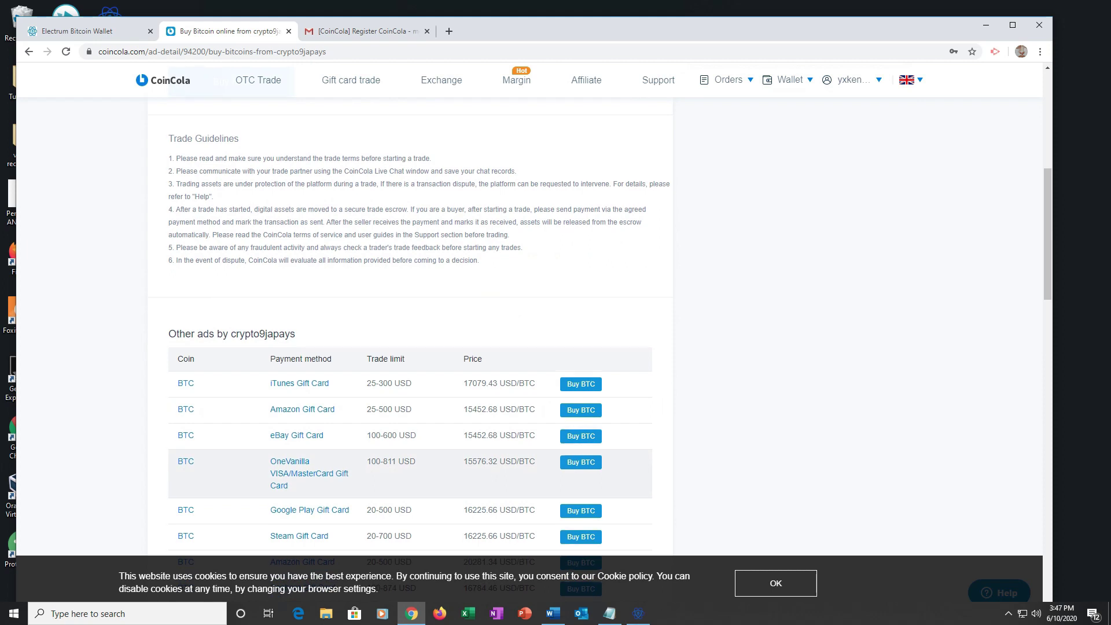
scroll(405, 347, up, 6)
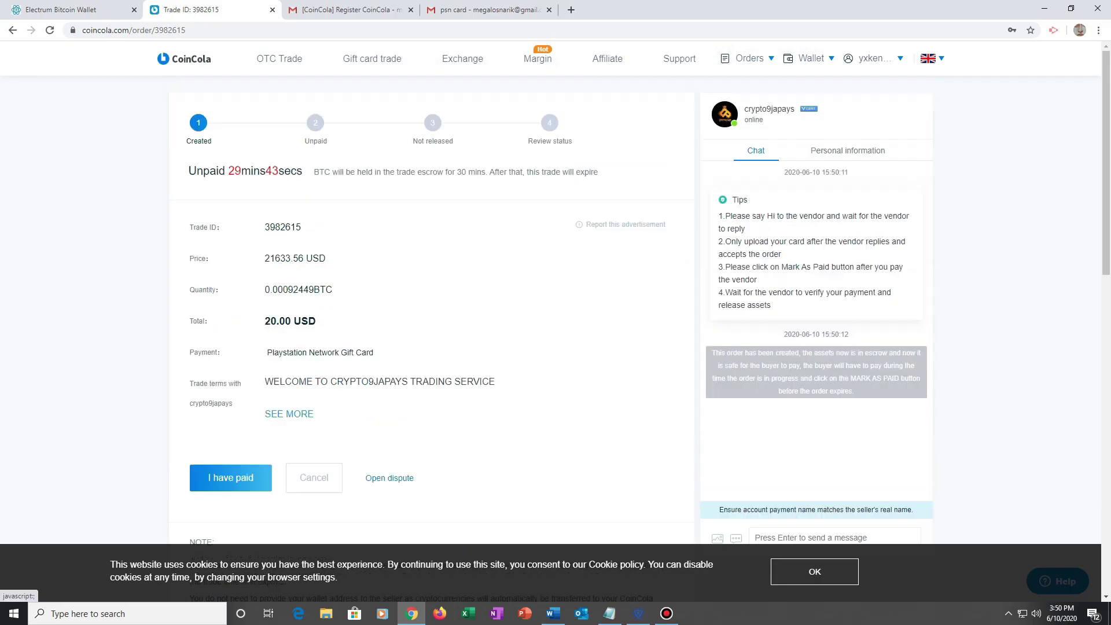
- Expand the seller's full trade terms and highlight the trade steps
click(288, 414)
scroll(434, 347, down, 3)
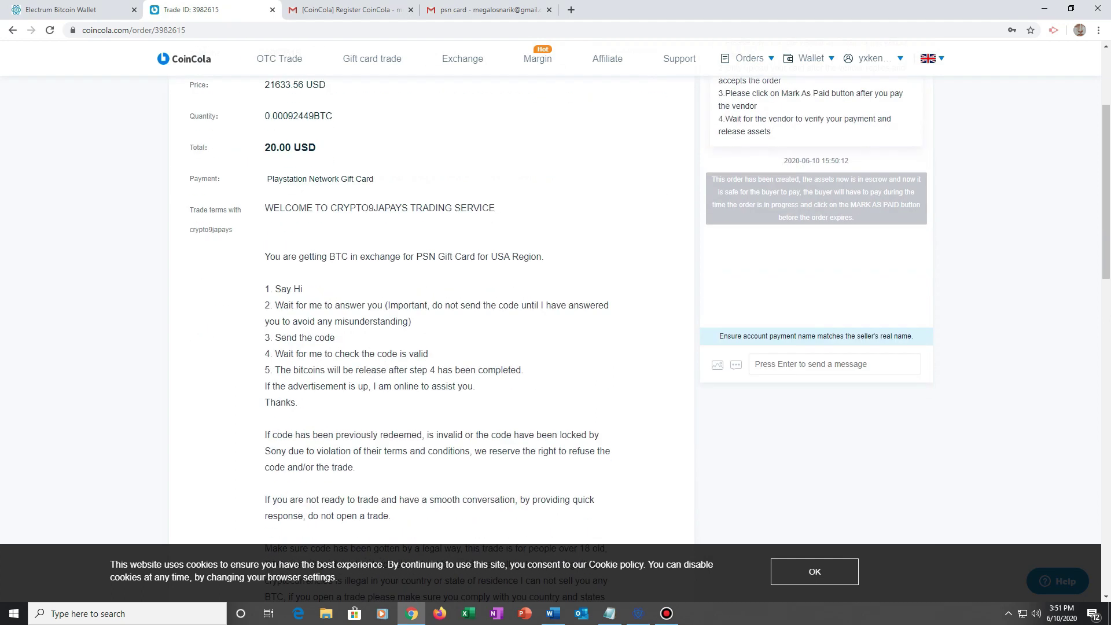
drag(291, 257, 414, 500)
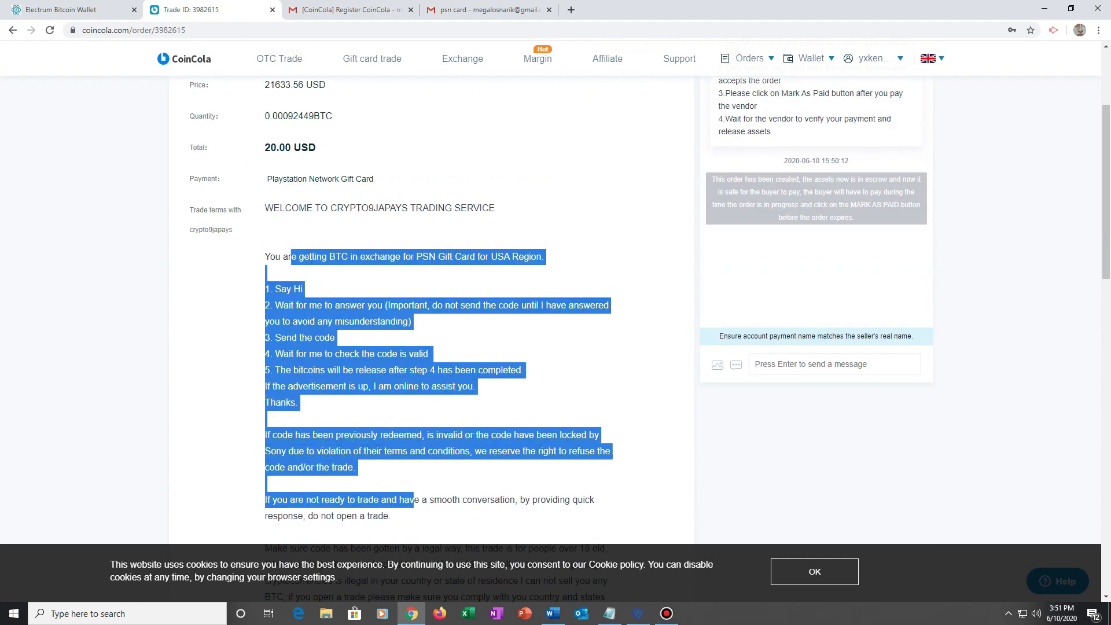
- Send 'HI' to the seller in the order chat
click(809, 363)
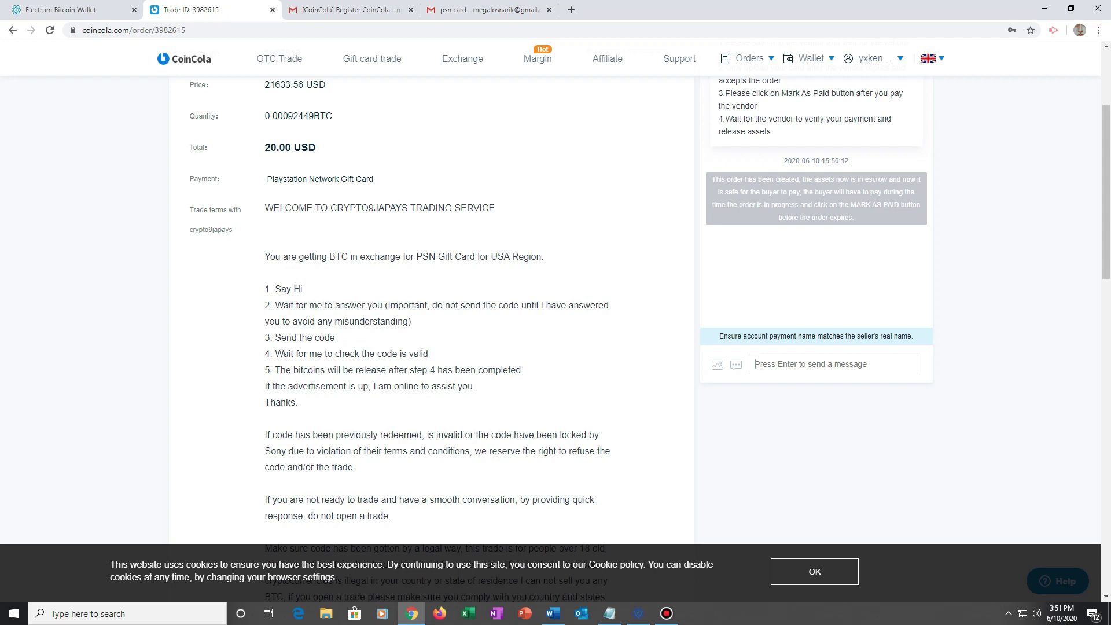
text(HI)
key(Return)
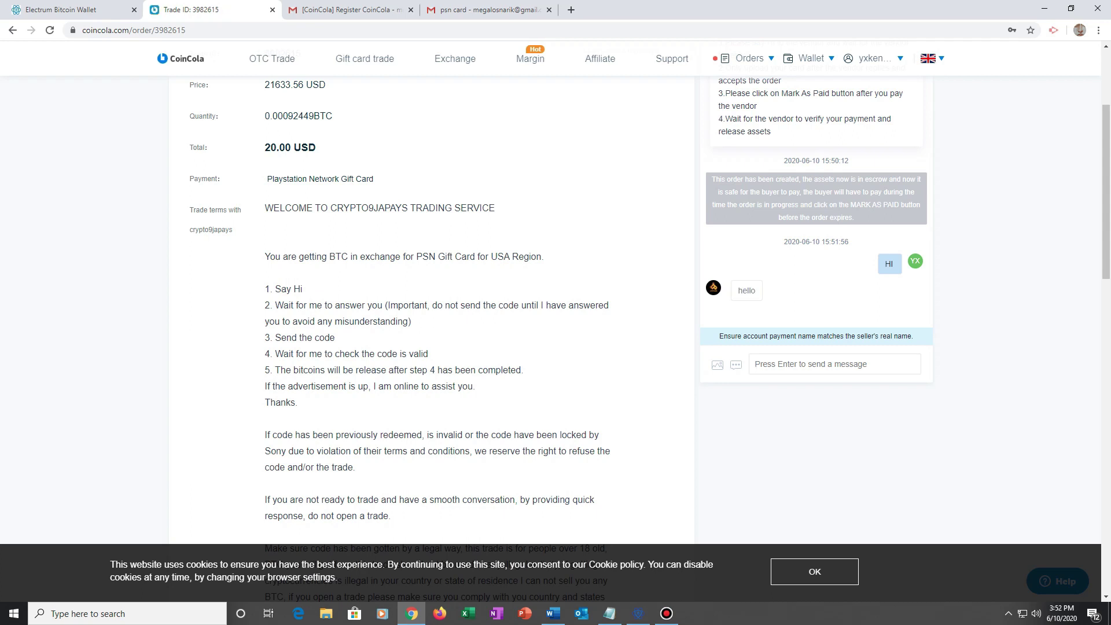
- Message the seller about selling a PSN card for bitcoin and having a USD20 gift card
text(i want so sell my pas)
key(BackSpace)
key(BackSpace)
text(sn card for bitcoin)
key(Return)
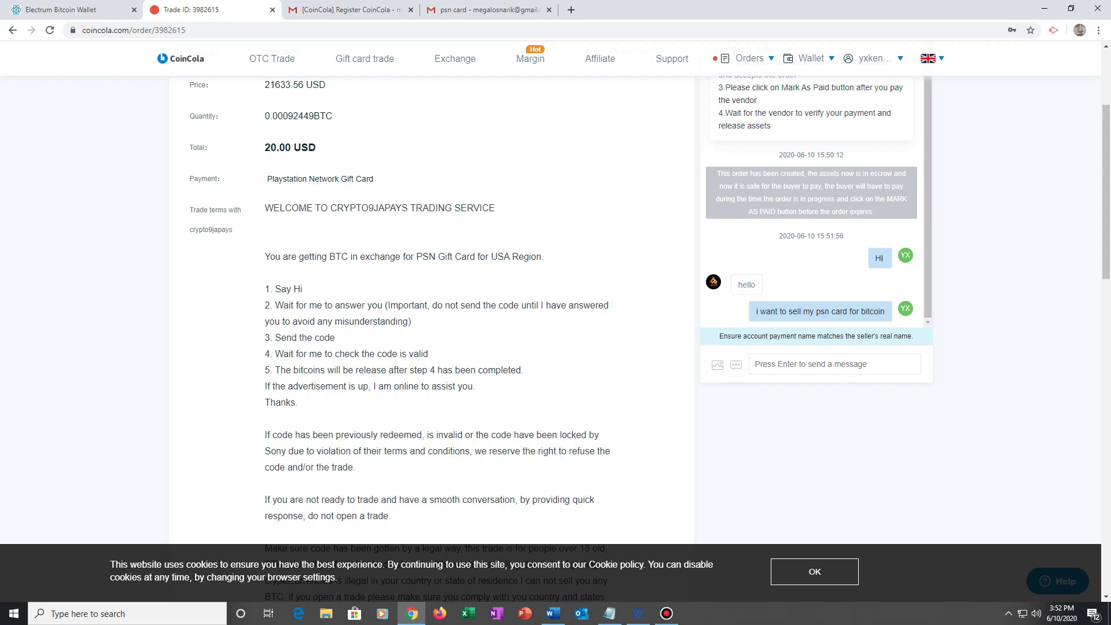
text(i have usd)
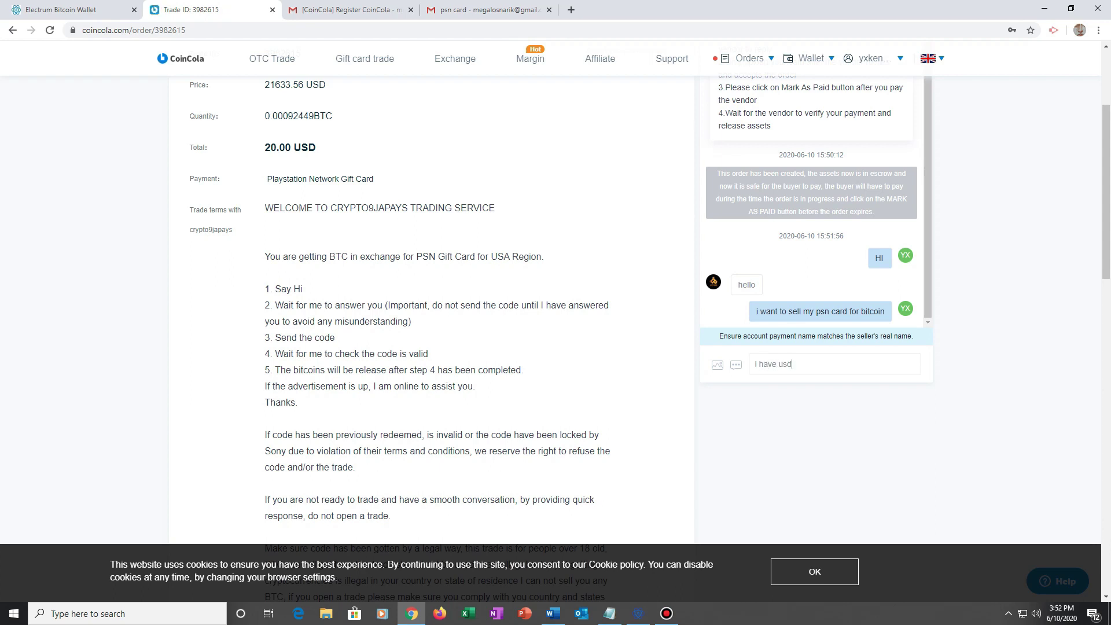
text(20 gift card...)
key(Return)
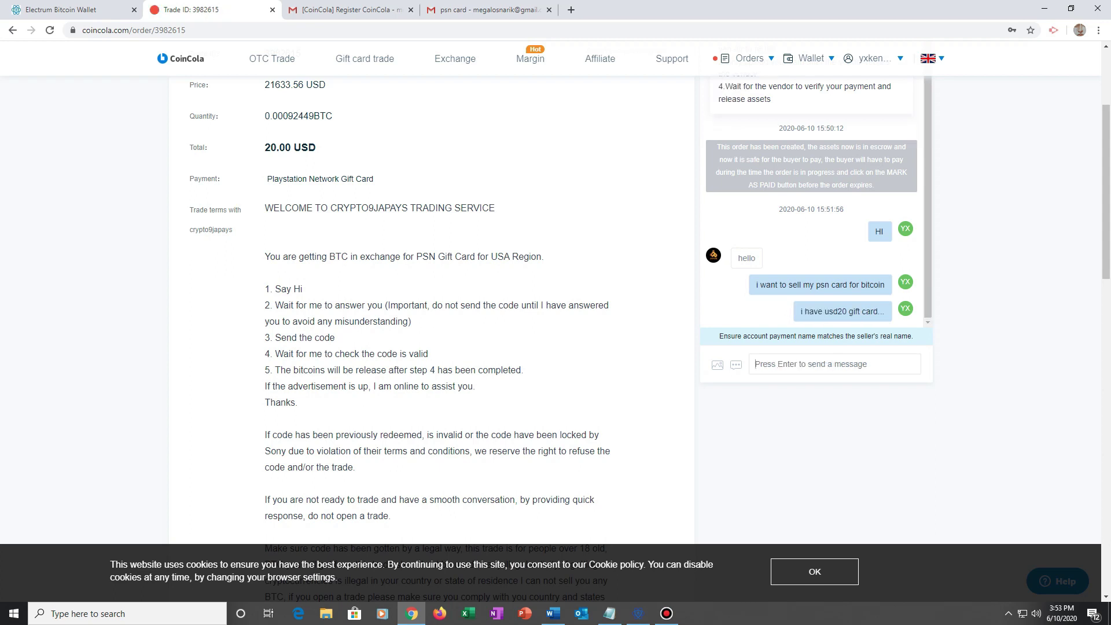
- Ask whether to send the ecodes, then reply 'yes' to confirm it's a single $20 card
text(shall )
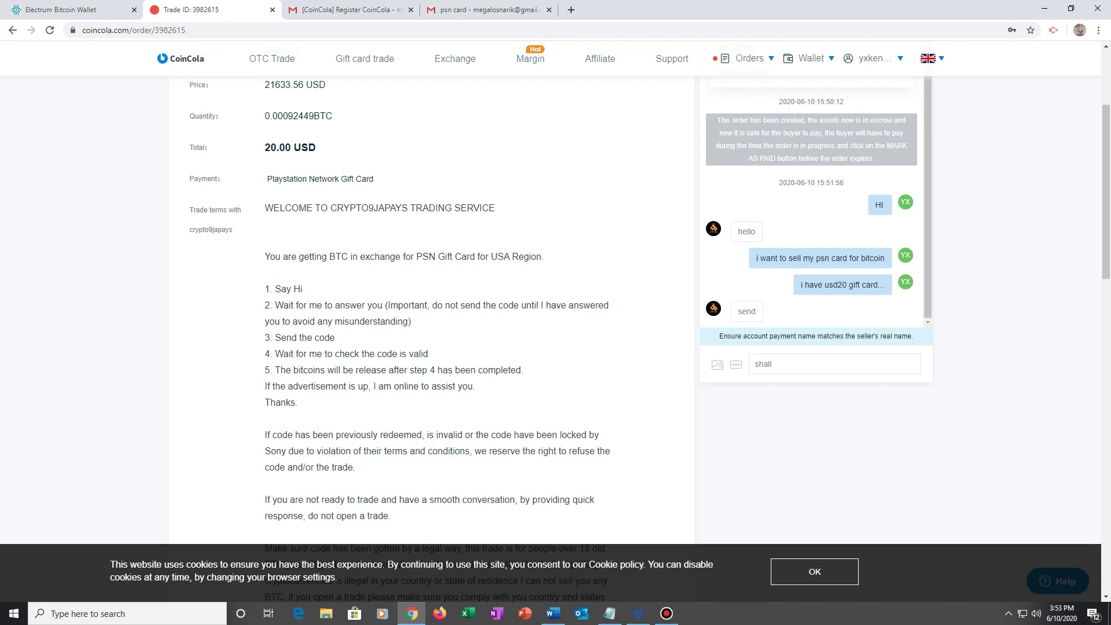
text(i send you the ecodes.)
key(Return)
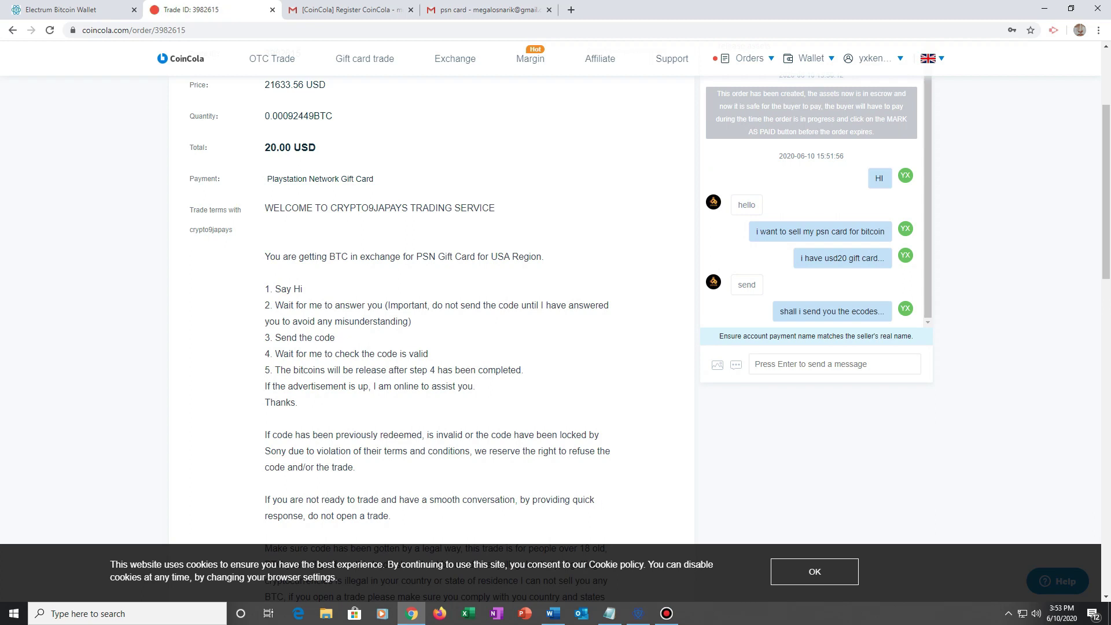
text(yes...)
key(Return)
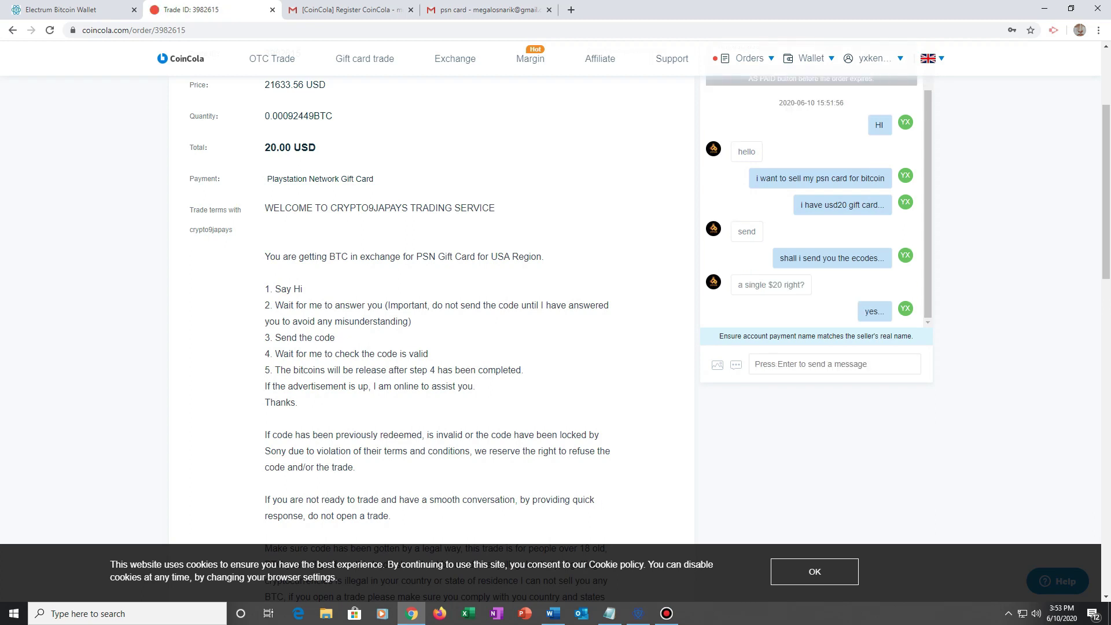
- Open the '$20 PlayStation unused 1.pdf' gift card file from the desktop in Foxit Reader
click(1044, 9)
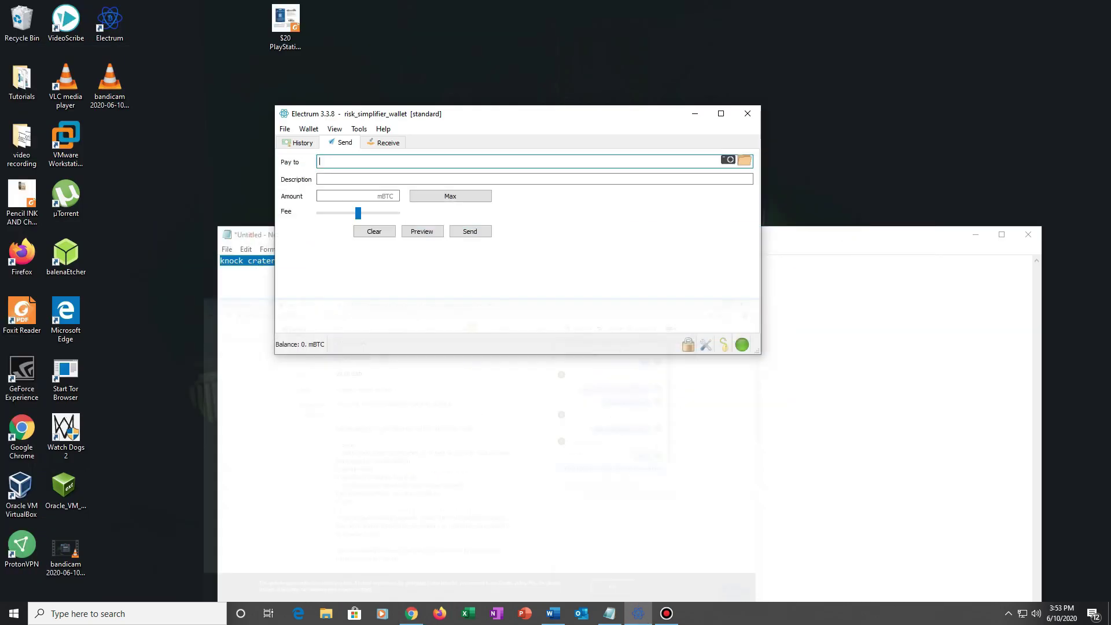
click(285, 23)
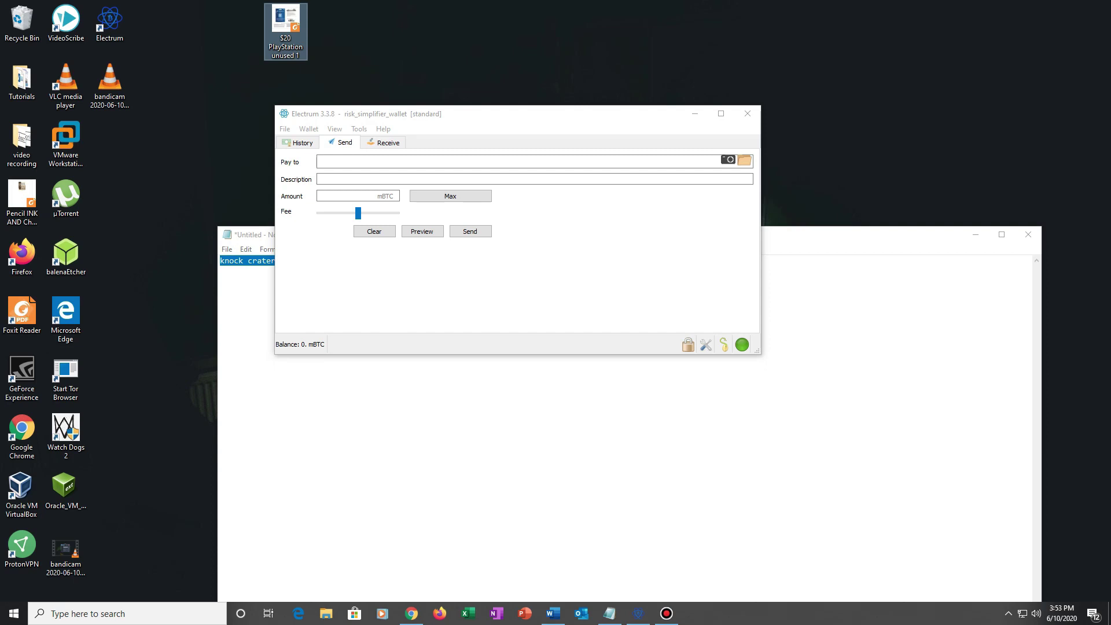
key(Return)
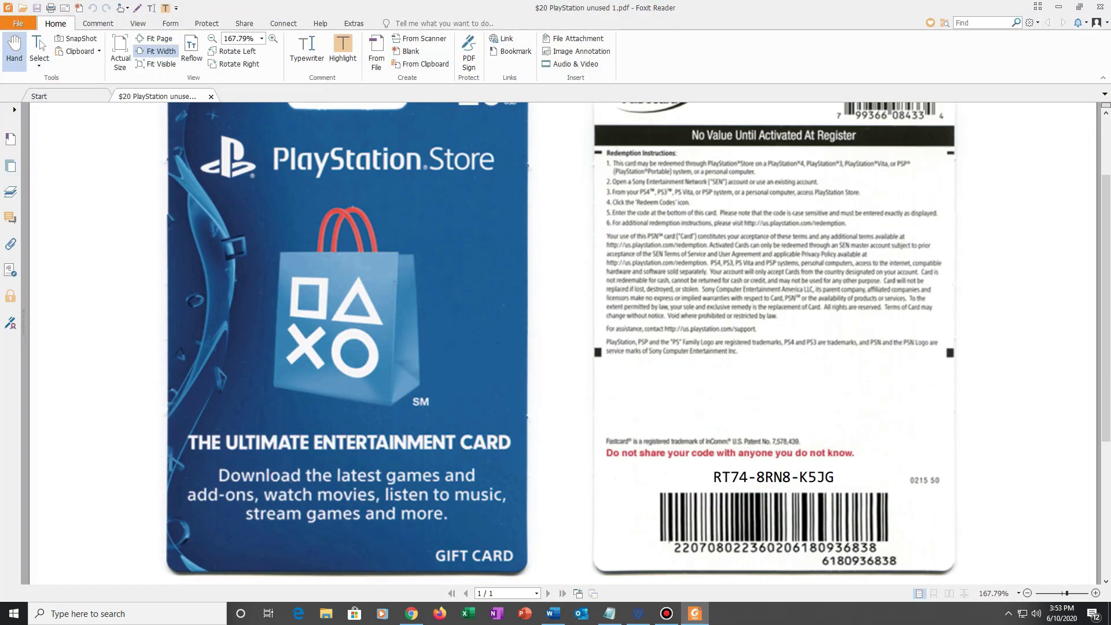
- Copy the redemption code from the card's back and minimize Foxit Reader
drag(713, 477, 834, 477)
key(ctrl+c)
right_click(779, 479)
click(804, 334)
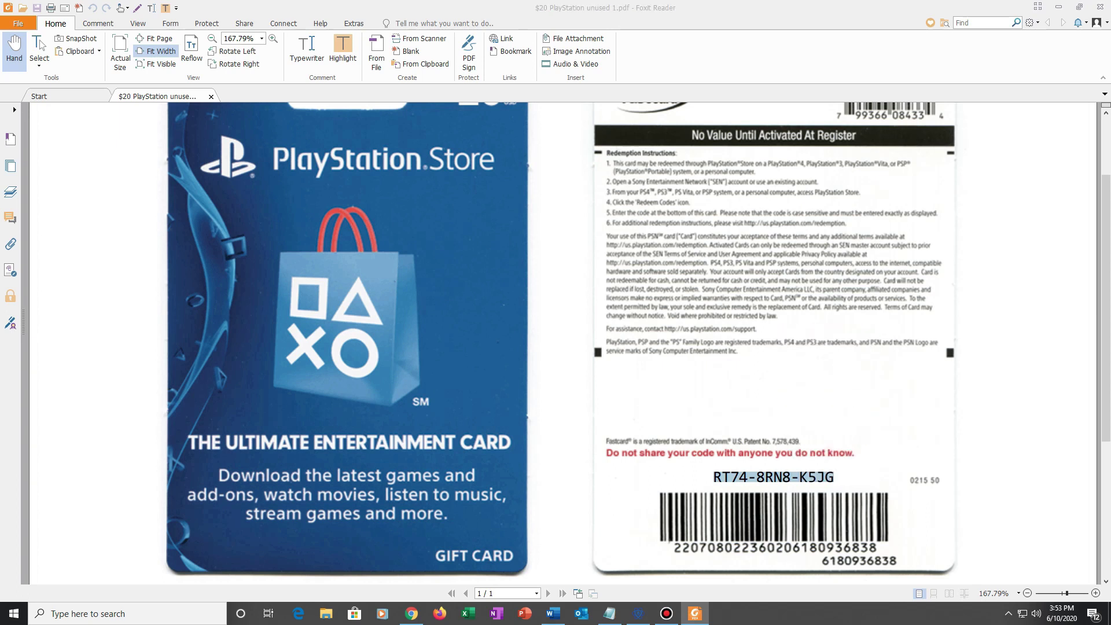
click(1058, 7)
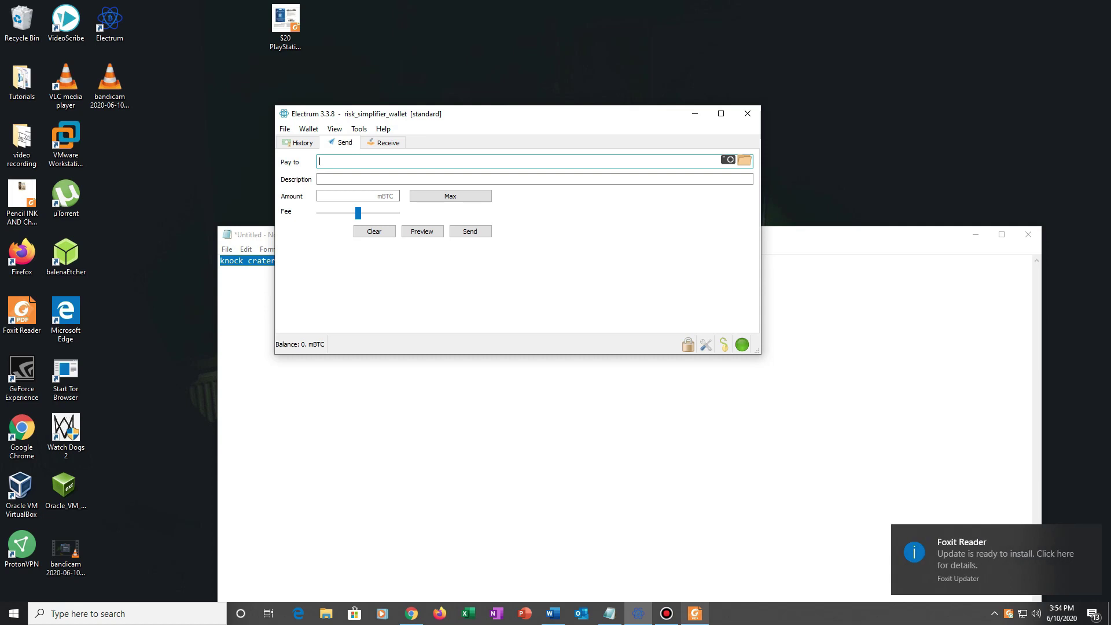
- Paste the gift card redemption code into the CoinCola chat and send it
mouse_move(694, 612)
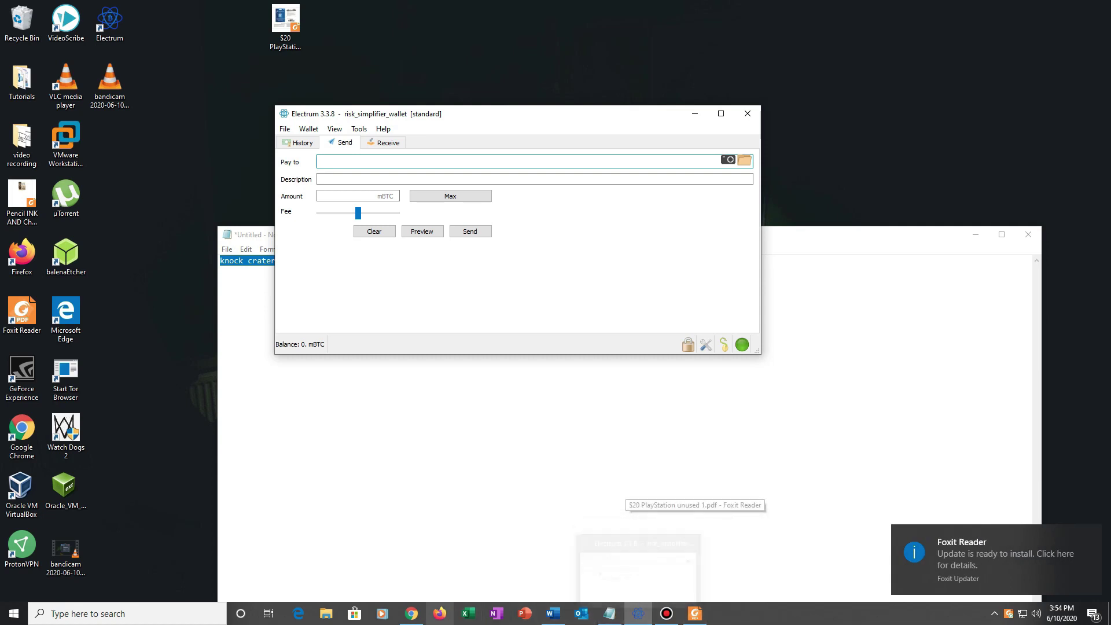
click(411, 613)
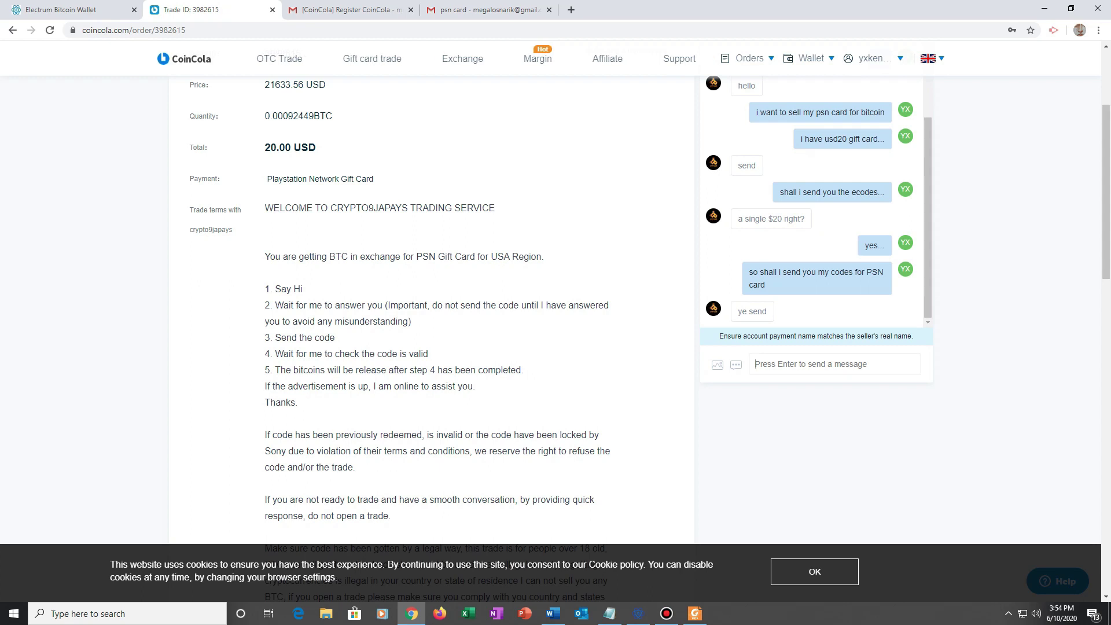
right_click(793, 366)
click(821, 458)
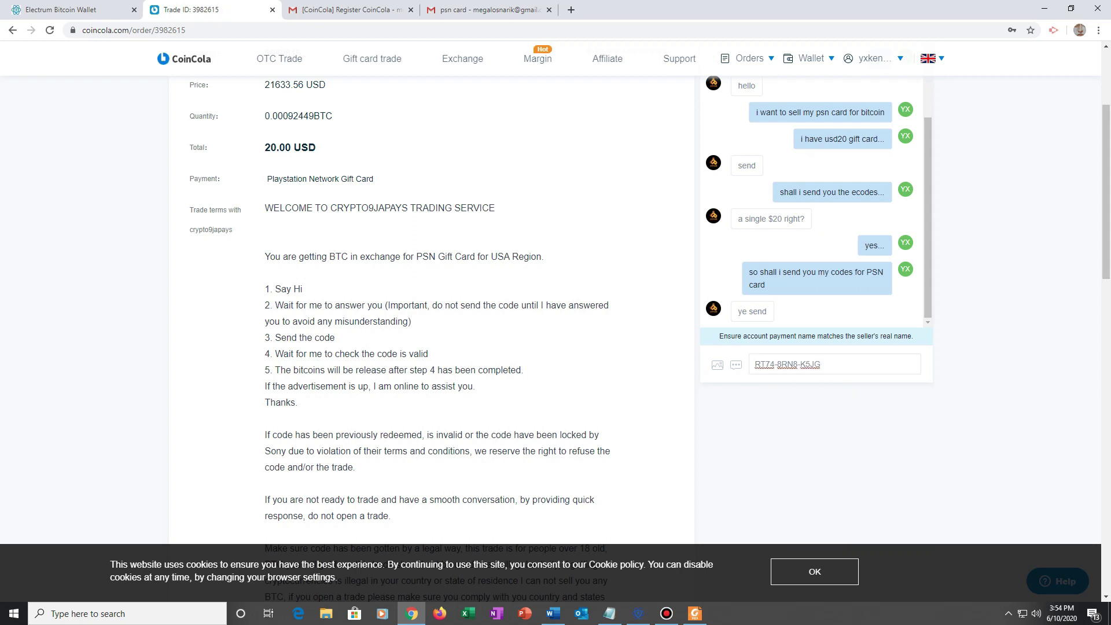
key(Return)
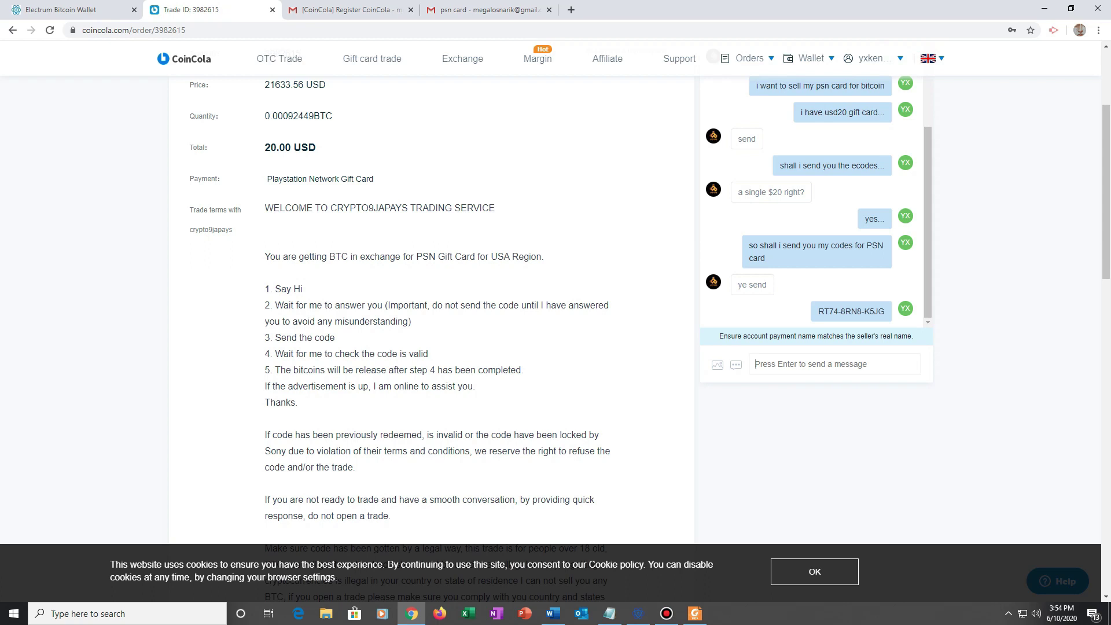
- Send 'the codes could you please verify...' asking the seller to verify the codes
text(these are co)
key(BackSpace)
text(the codes could you please ver)
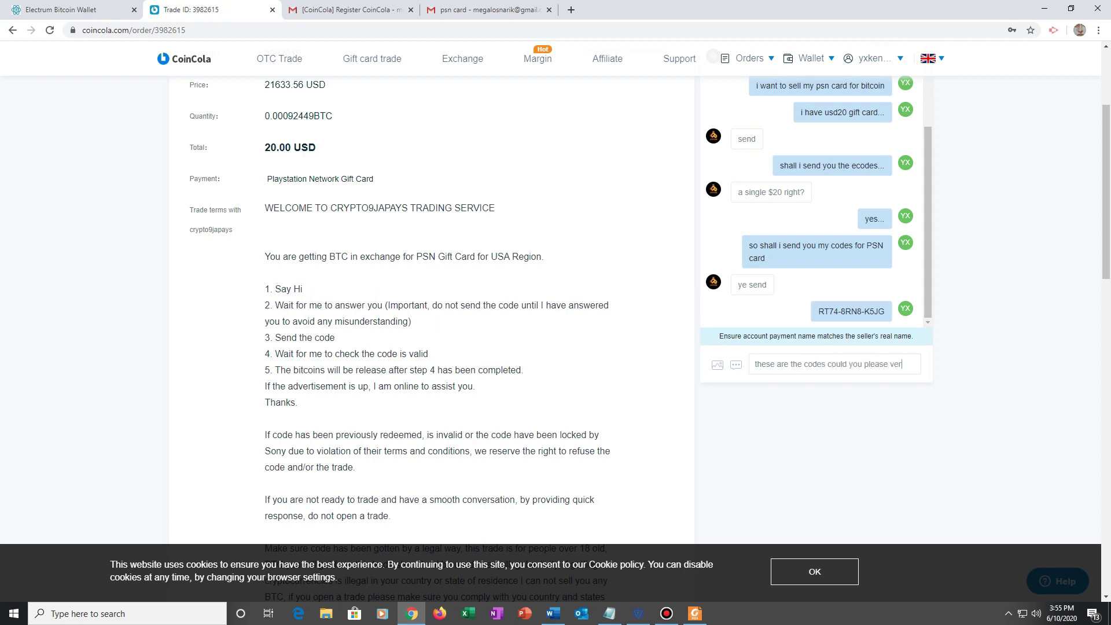
text(ify...)
key(Return)
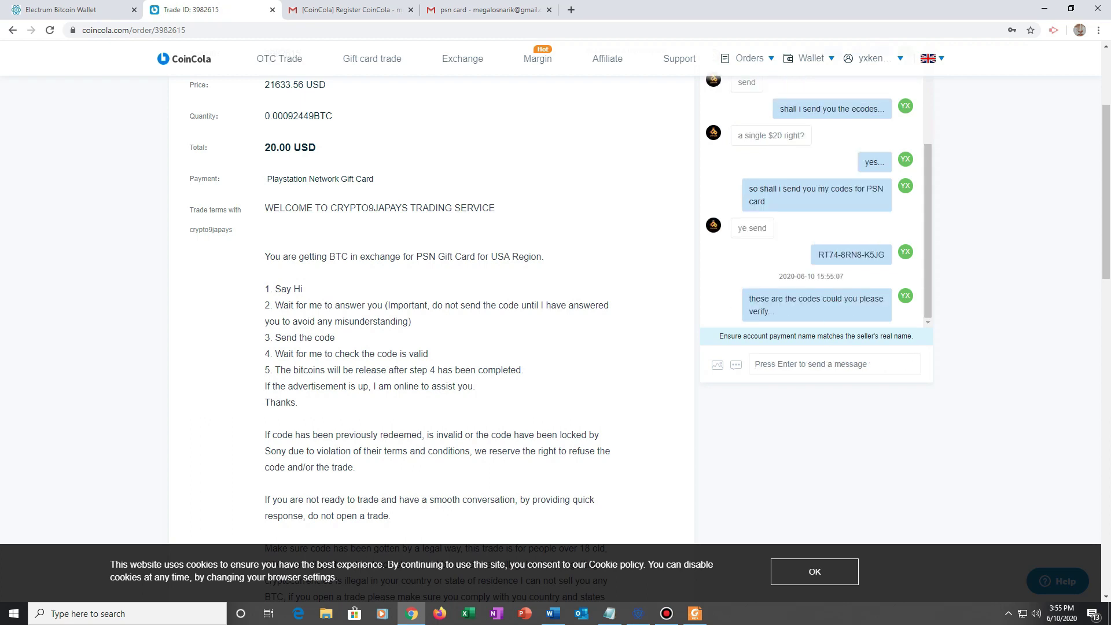
scroll(555, 312, up, 3)
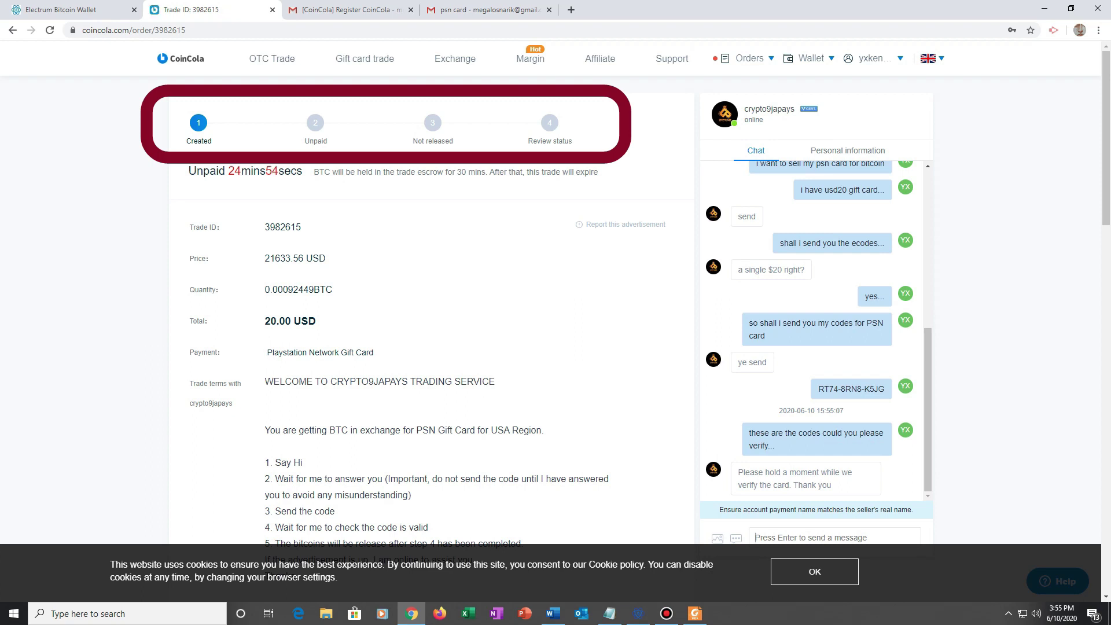
- Open the seller's profile in a new tab and review their trust statistics
scroll(431, 347, down, 1)
scroll(431, 347, up, 1)
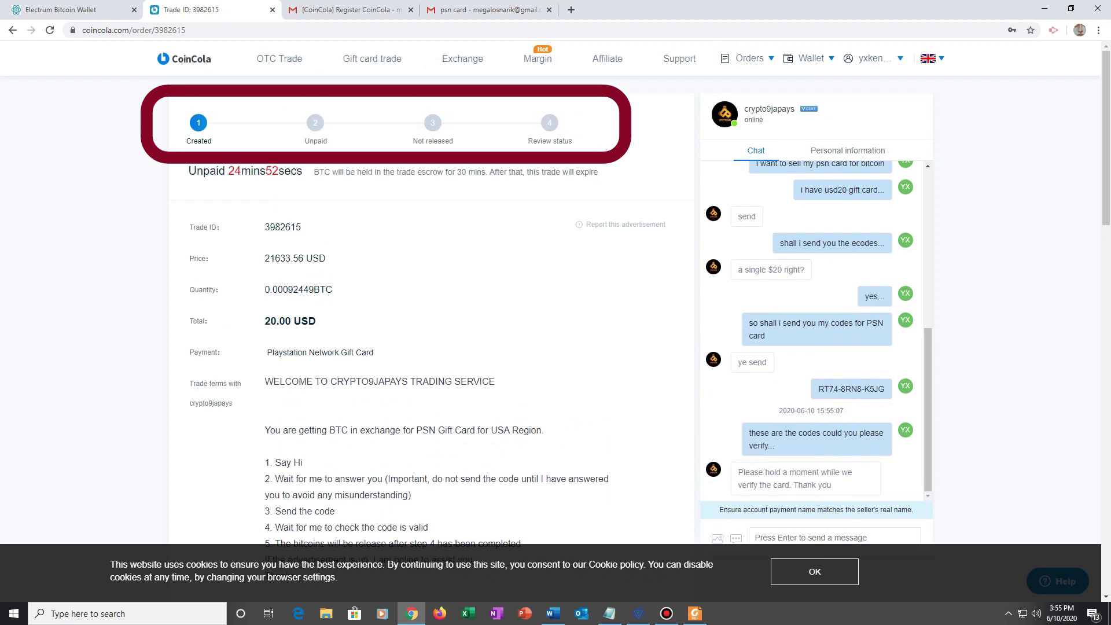
right_click(723, 114)
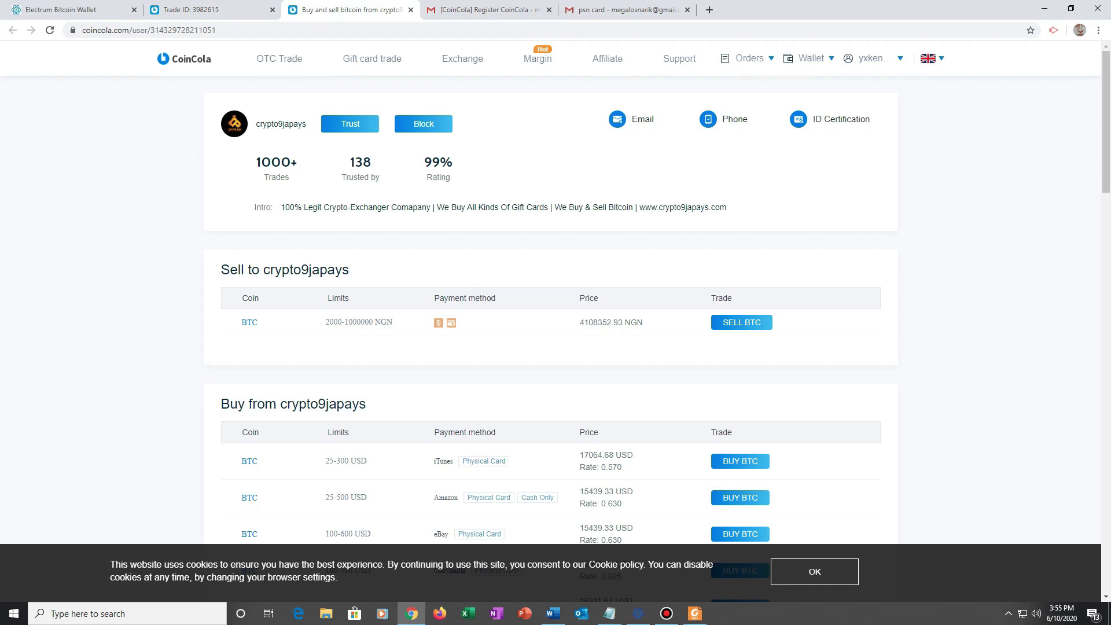
triple_click(360, 162)
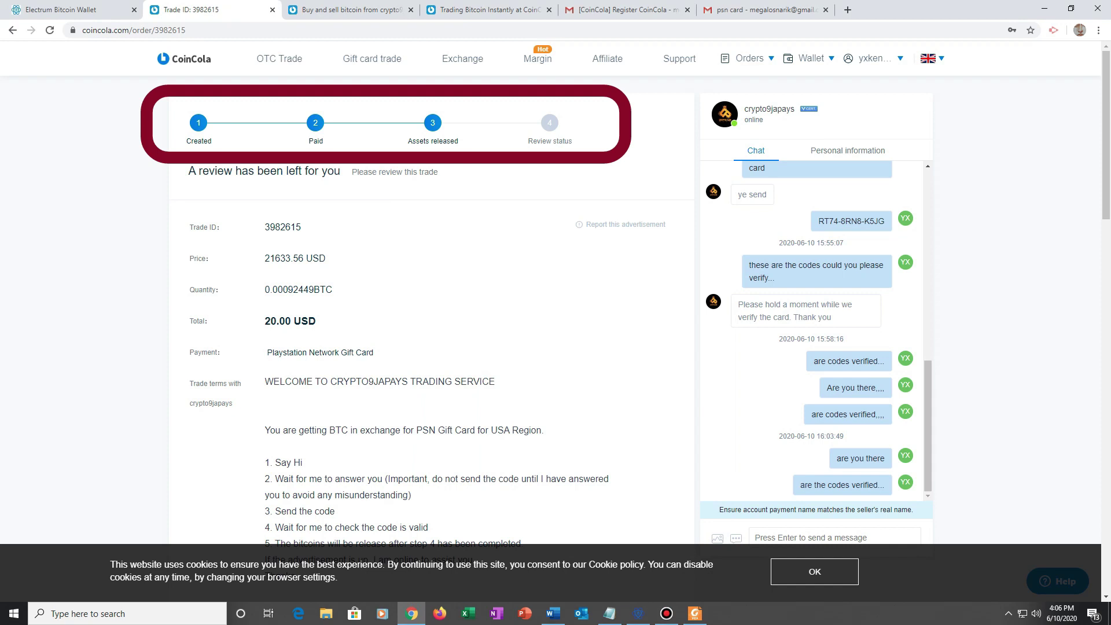
- Verify the Paid and review steps, then check the 0.00092449 BTC balance worth about 9.00 USD
drag(528, 141, 572, 141)
click(316, 141)
drag(309, 142, 322, 141)
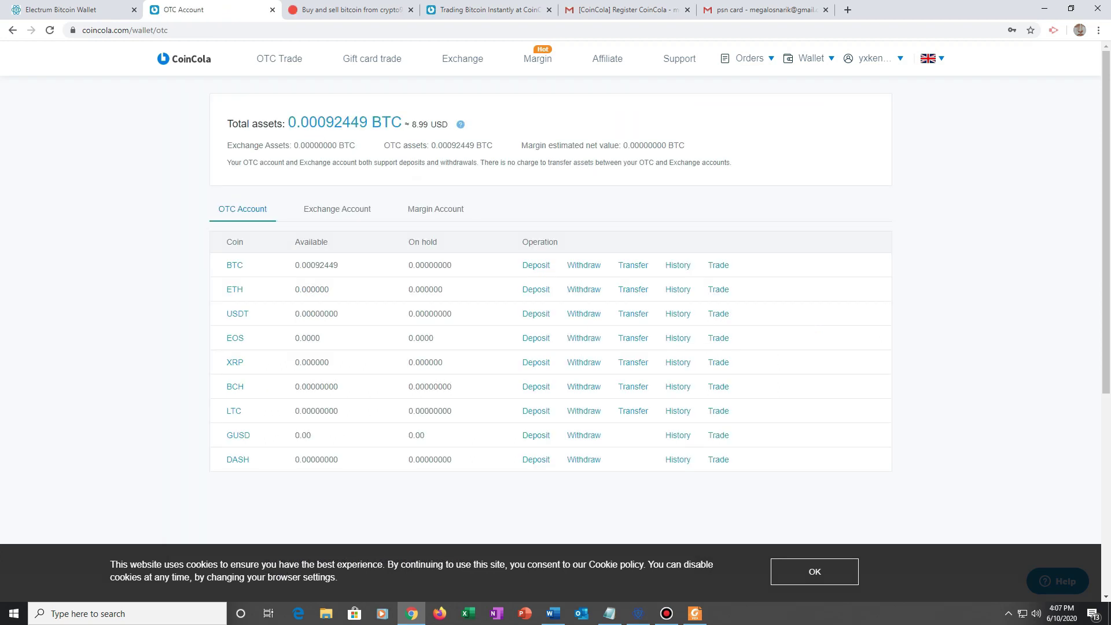
drag(289, 122, 423, 125)
drag(417, 124, 450, 122)
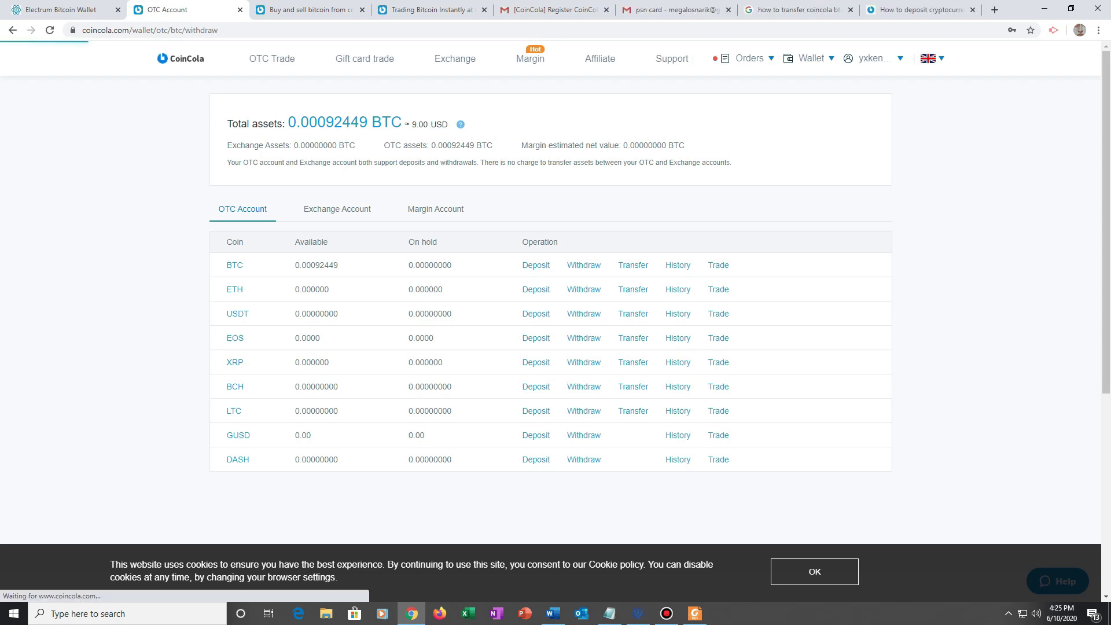
- Open the BTC withdrawal form in CoinCola and focus the withdraw address field
click(583, 265)
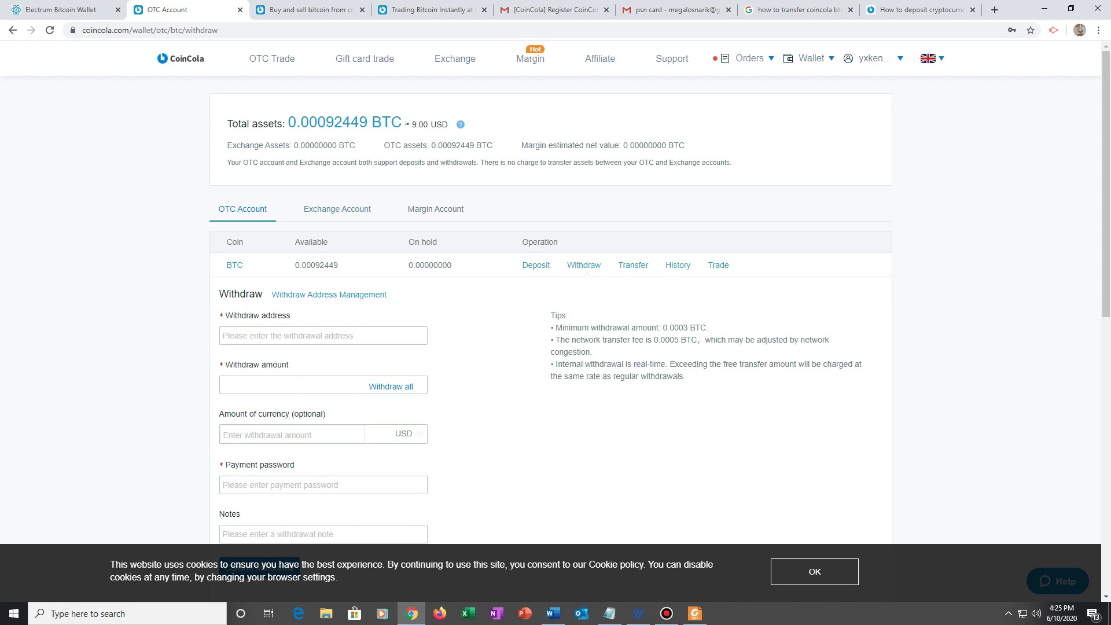
click(322, 335)
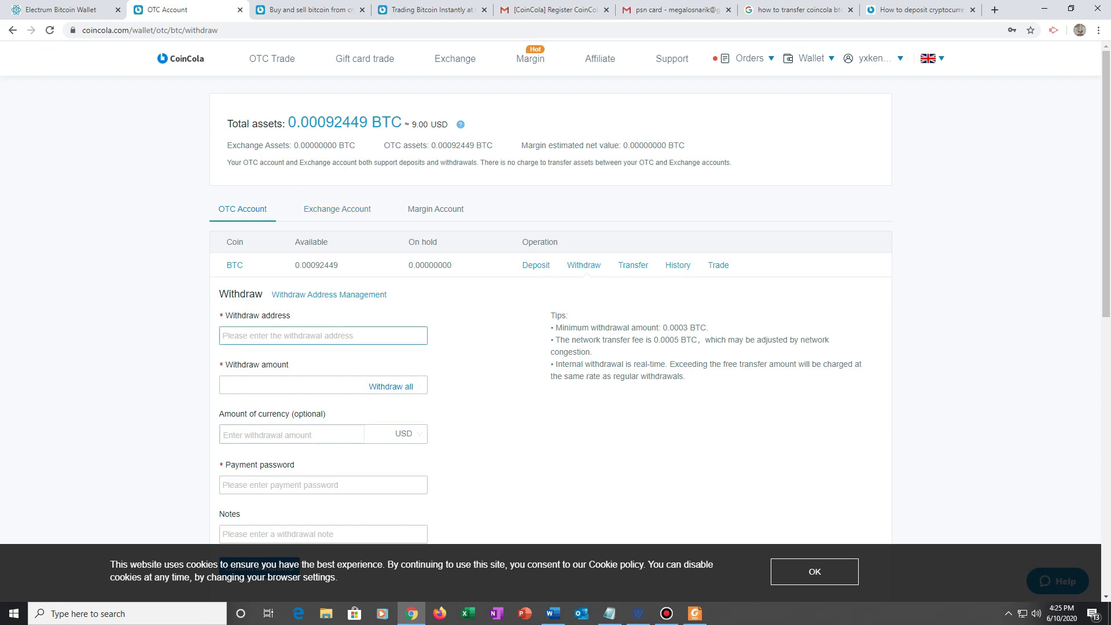
scroll(322, 335, down, 1)
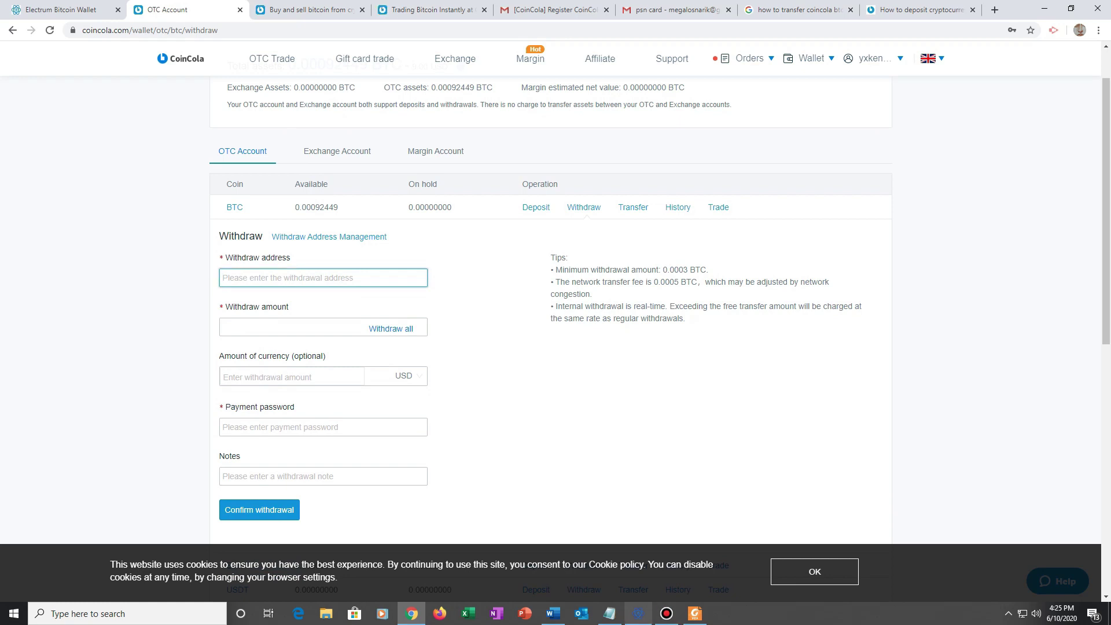
- Copy Electrum's receiving address and paste it as the BTC withdraw address
click(638, 613)
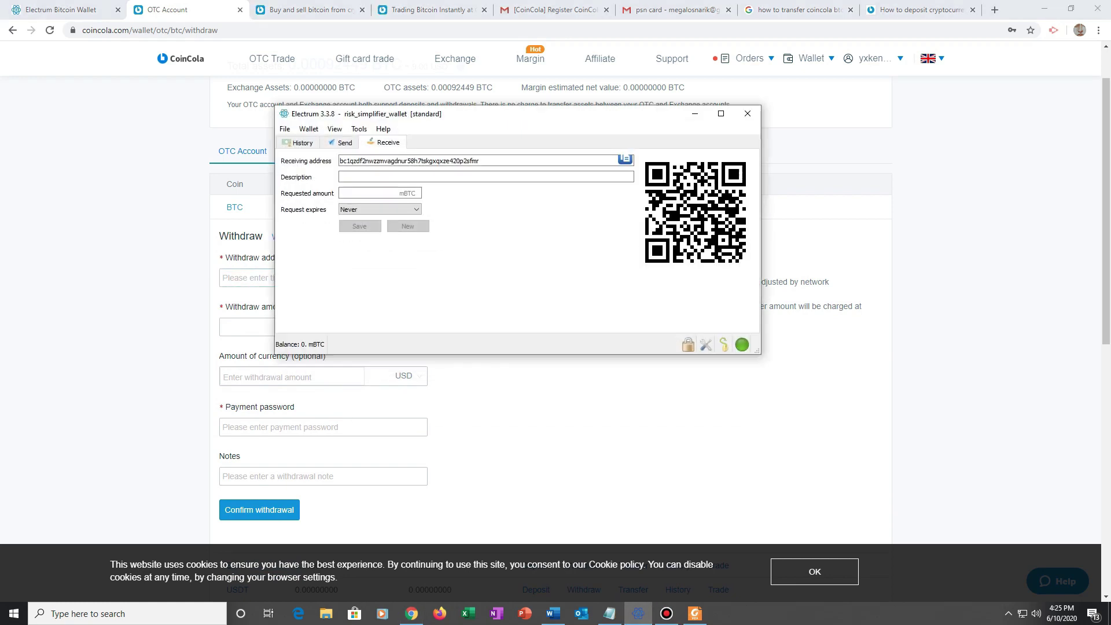
drag(435, 161, 479, 161)
drag(340, 161, 374, 161)
double_click(374, 161)
key(ctrl+c)
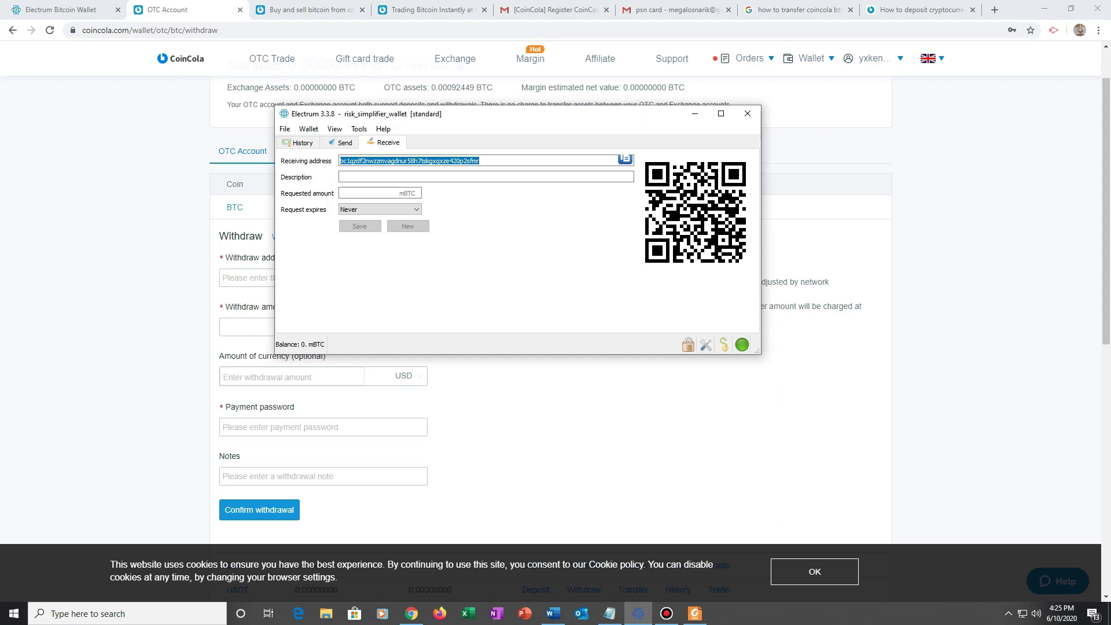
click(694, 113)
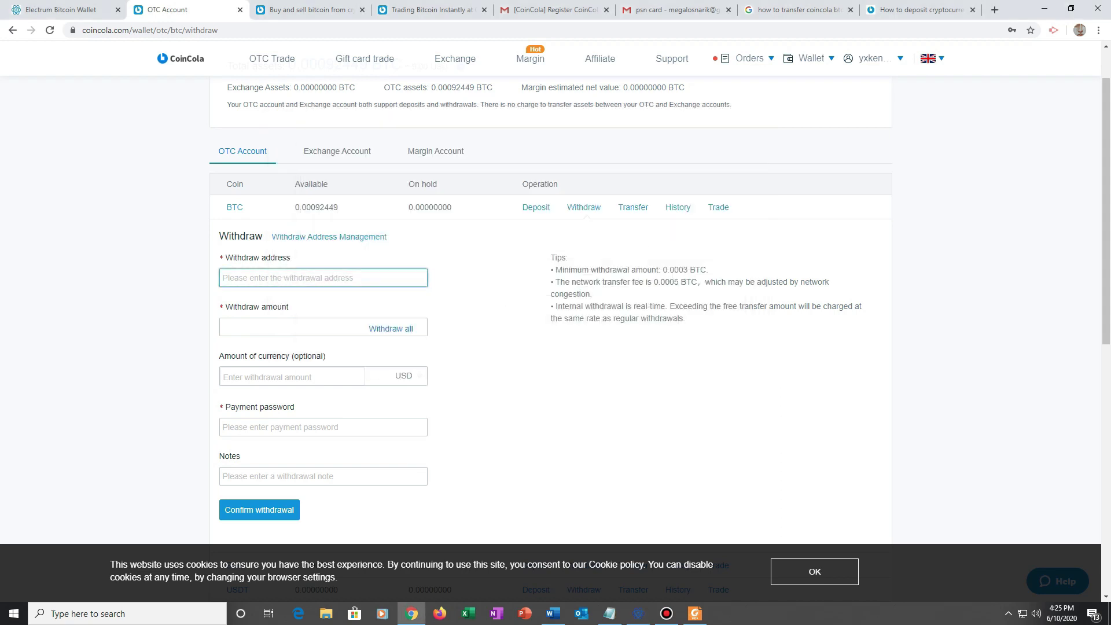
key(ctrl+v)
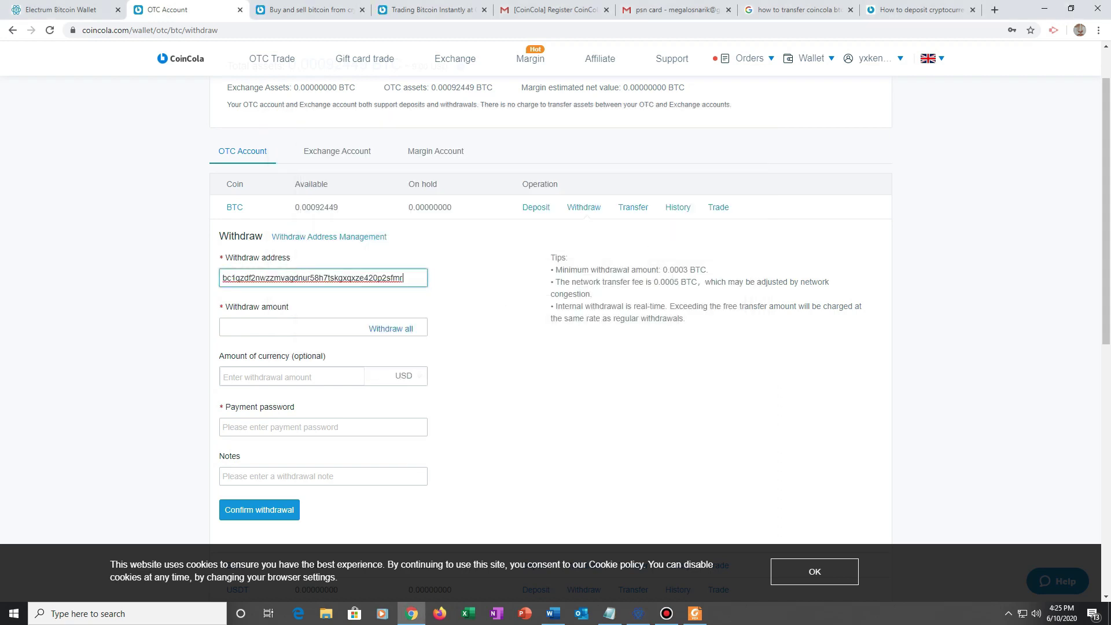
key(Tab)
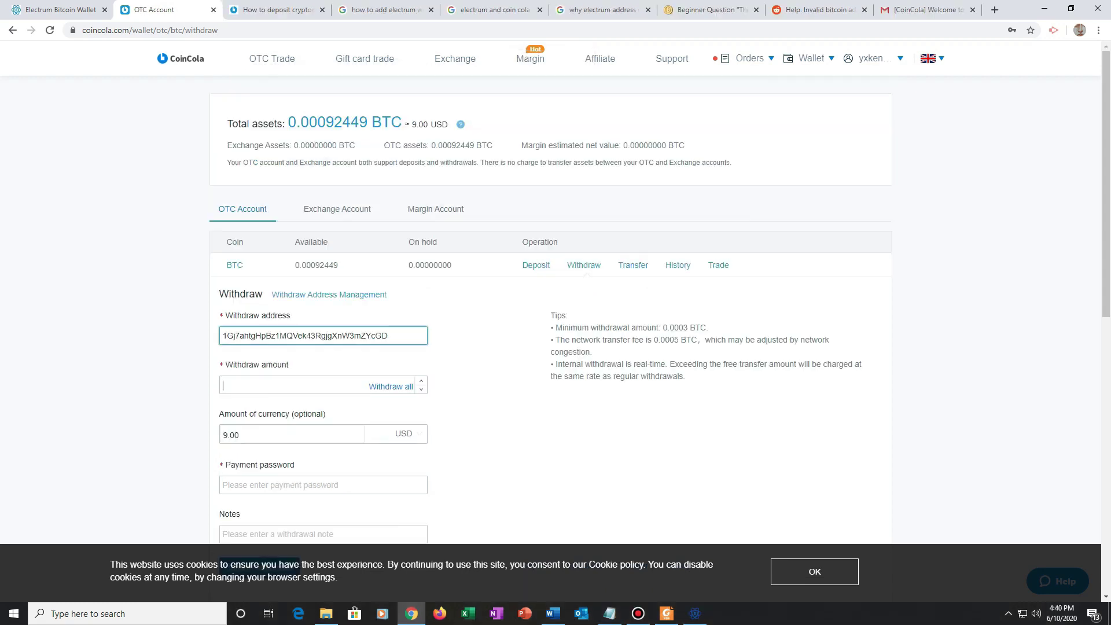
click(292, 385)
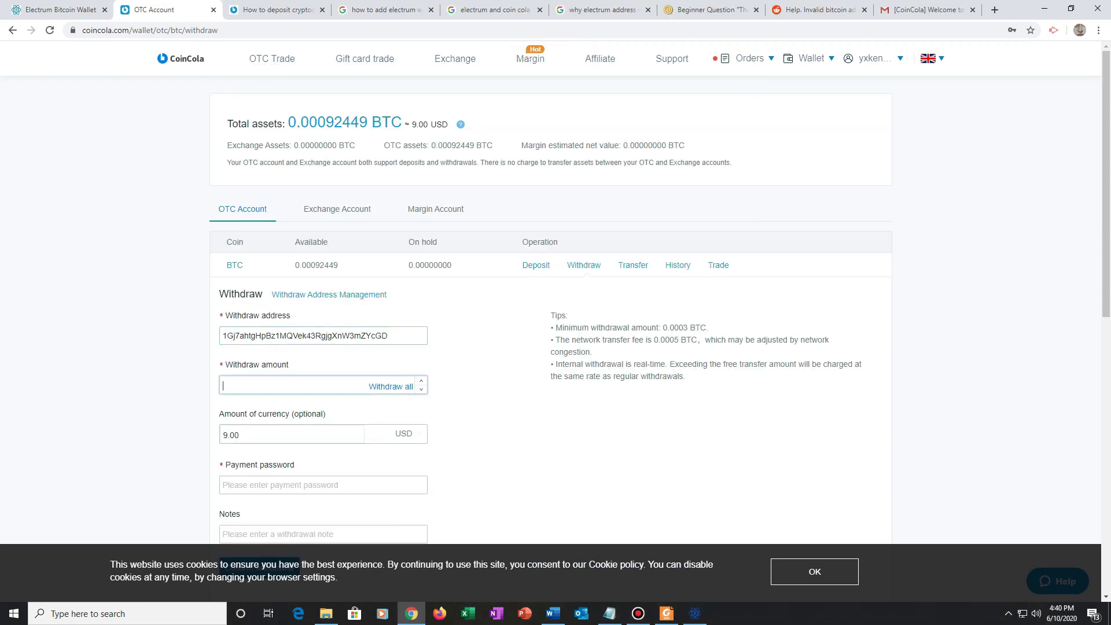
- Try 0.00000001 as the amount, then paste the full balance 0.00092449 instead
text(0.00000001)
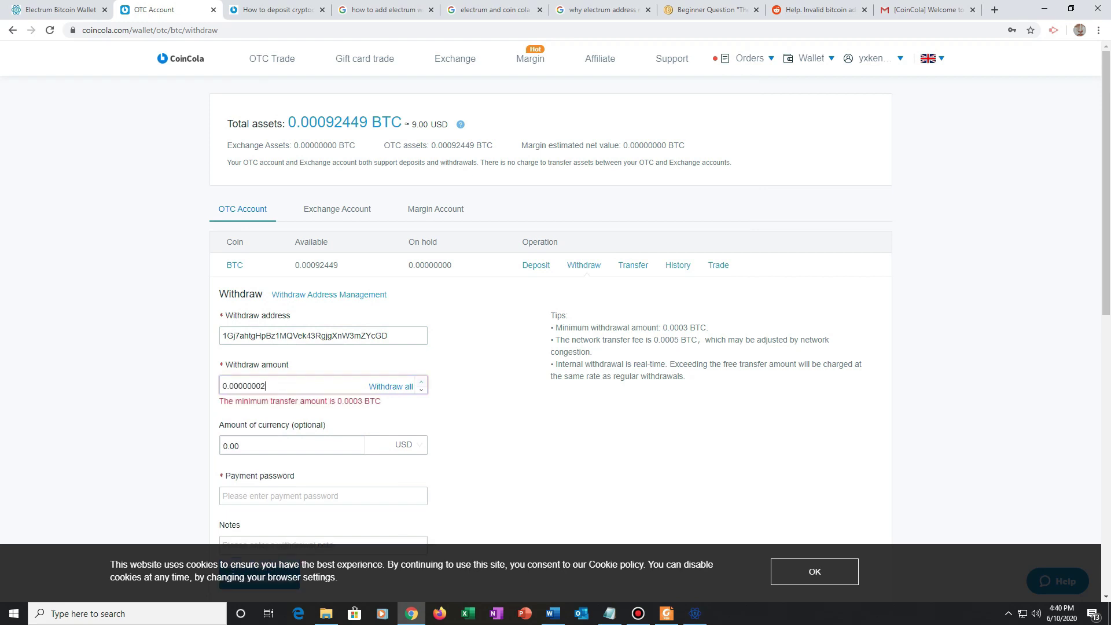
key(Up)
key(BackSpace)
key(BackSpace)
key(BackSpace)
key(BackSpace)
key(BackSpace)
key(BackSpace)
key(BackSpace)
key(BackSpace)
key(BackSpace)
key(BackSpace)
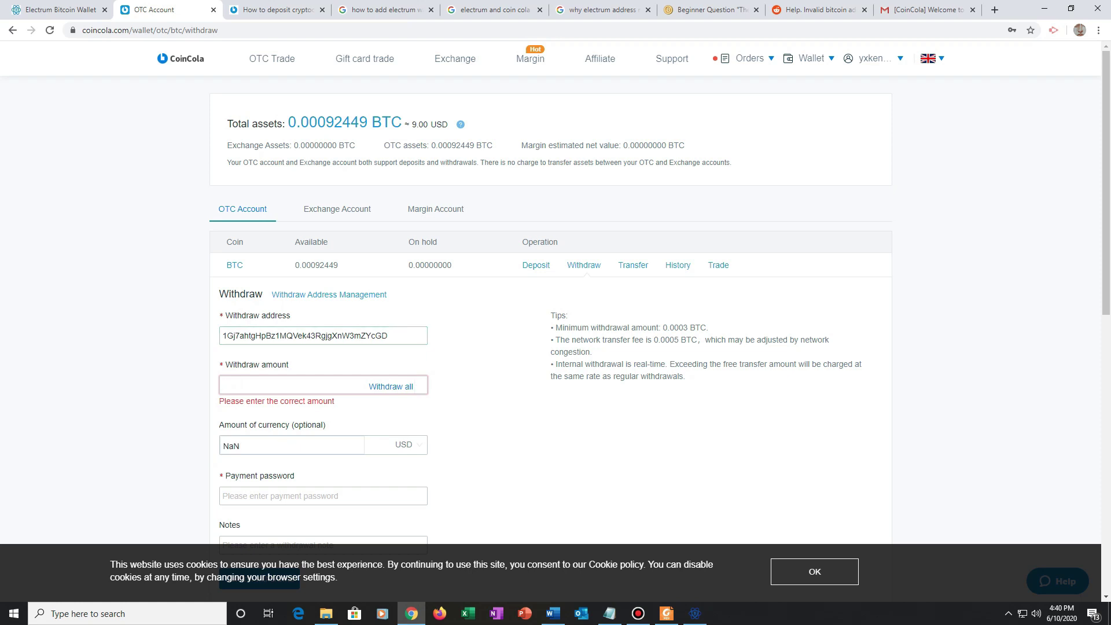
drag(367, 122, 289, 122)
key(ctrl+c)
click(289, 384)
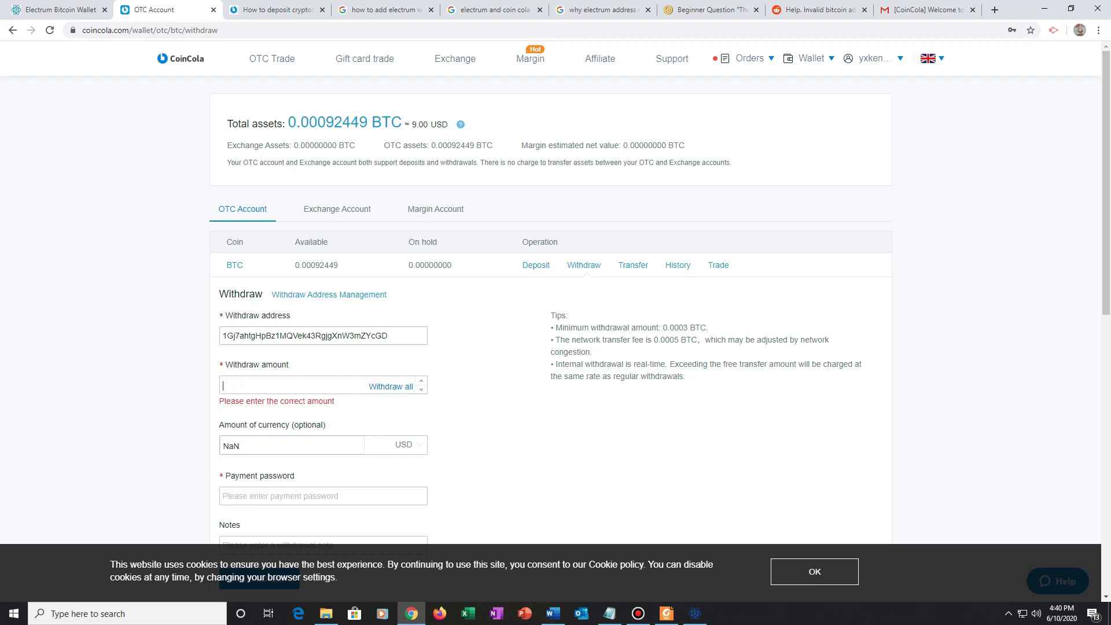
key(ctrl+v)
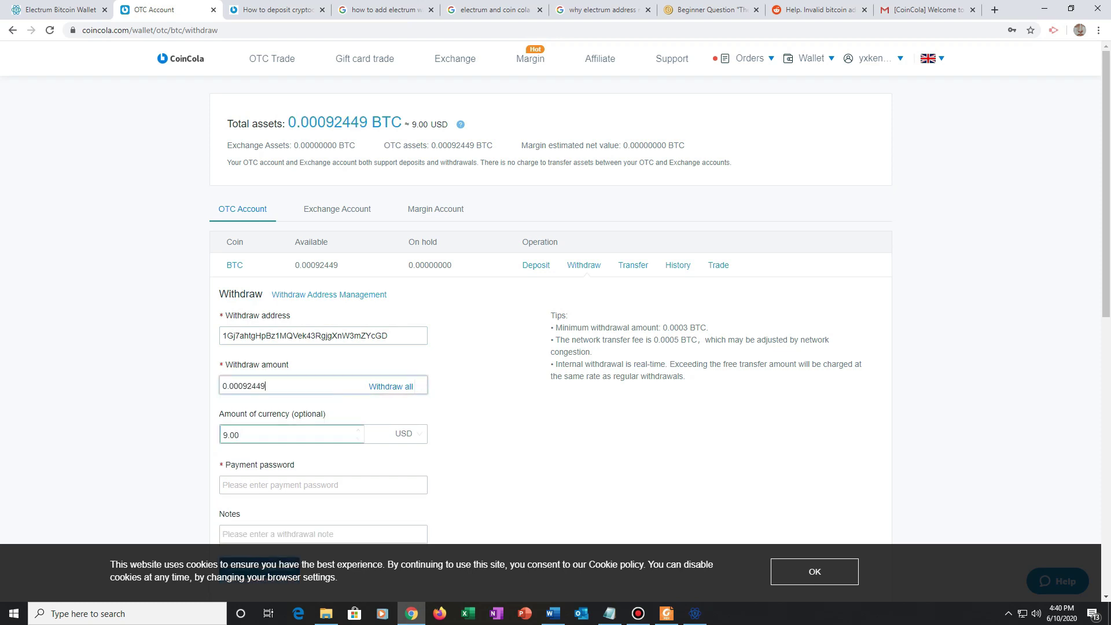
- Enter the payment password and the note 'trf to'
scroll(543, 333, down, 2)
click(290, 369)
text(•••)
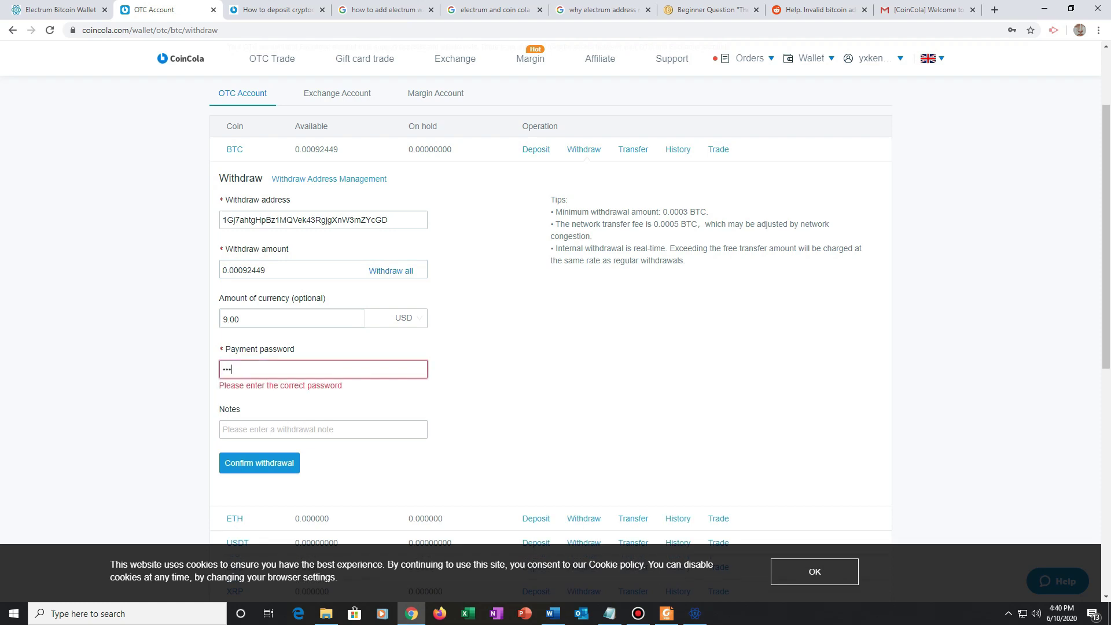
text(••••••)
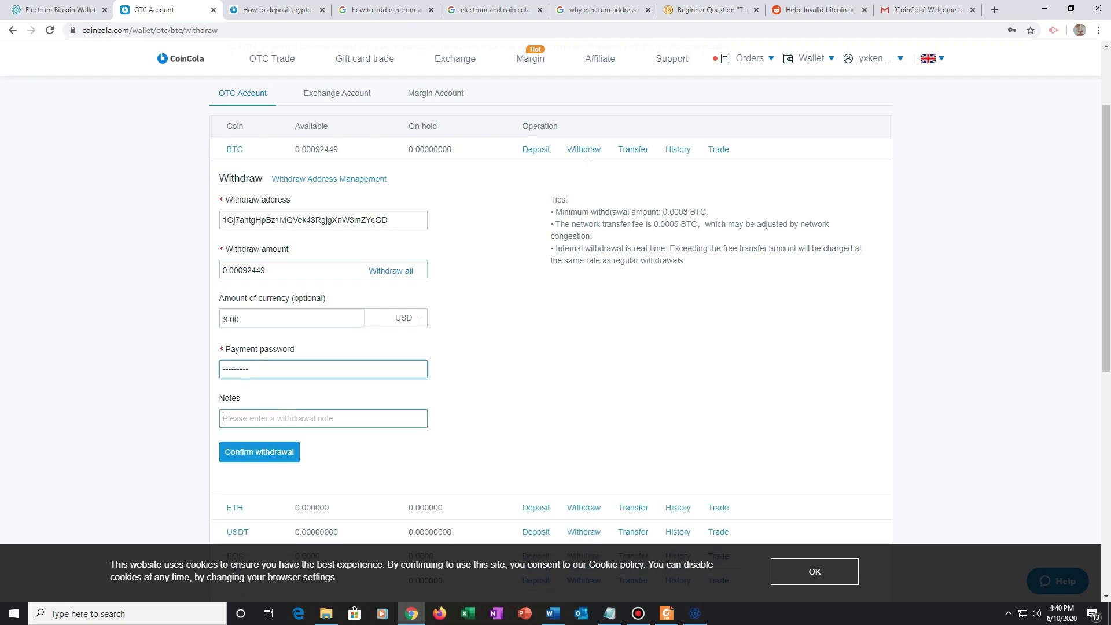
click(223, 419)
text(trf to wallet)
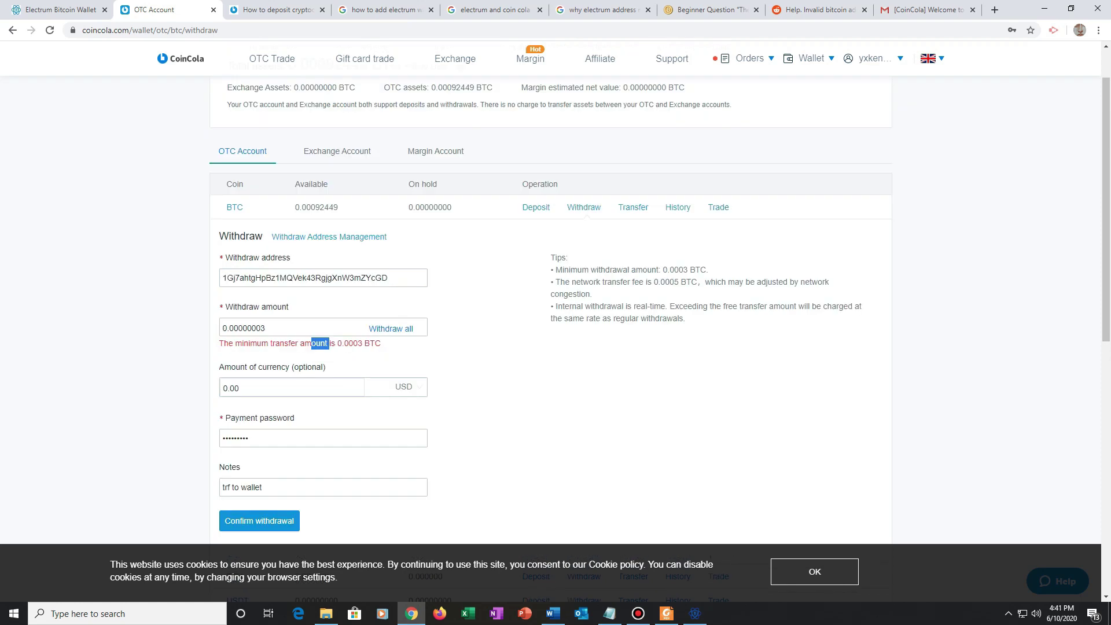
- Review the minimum transfer error and delete the 0.00000007 withdrawal amount
drag(328, 343, 380, 344)
scroll(549, 289, up, 1)
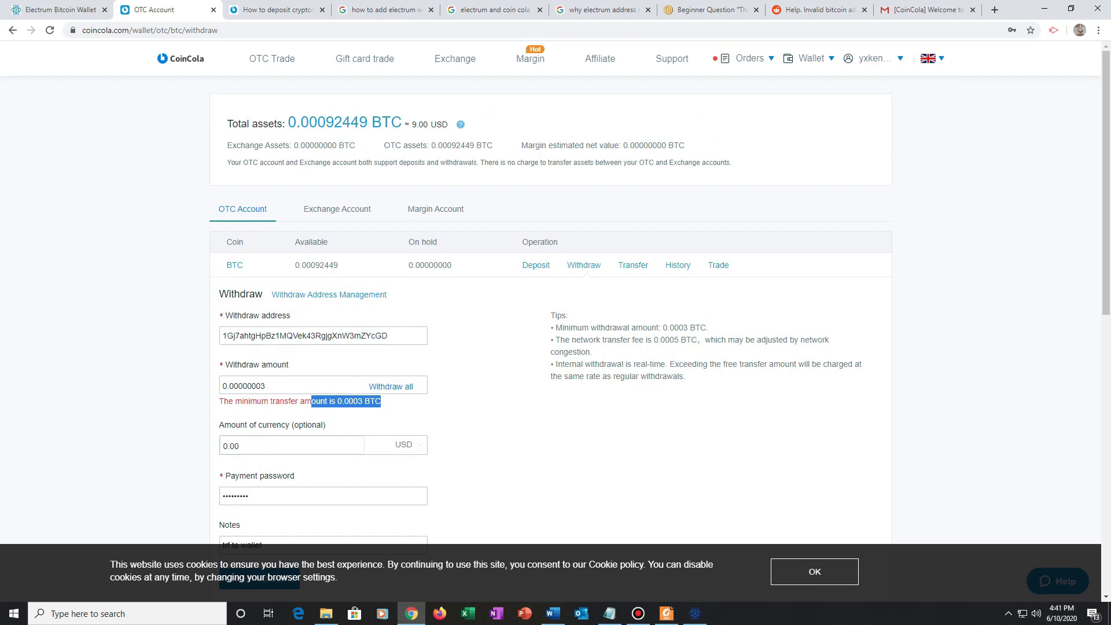
click(289, 385)
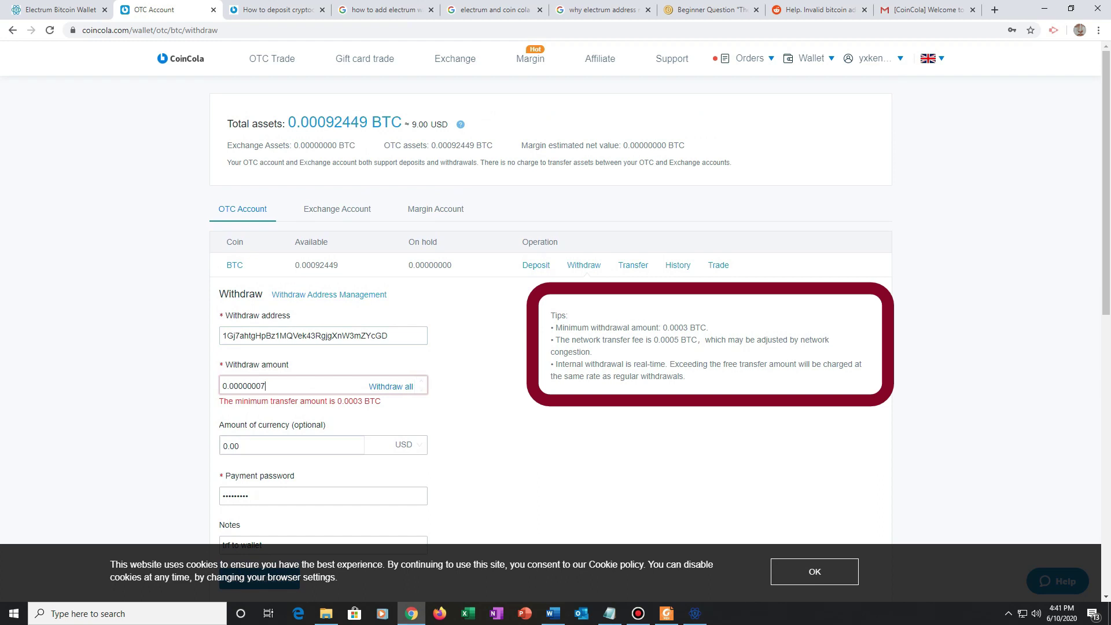
drag(381, 401, 219, 401)
click(243, 386)
double_click(244, 386)
drag(380, 401, 219, 401)
click(243, 386)
double_click(243, 386)
key(BackSpace)
- Set the amount to 0.00000001 and compare the 0.0003 BTC minimum with the 0.00092449 balance
key(Escape)
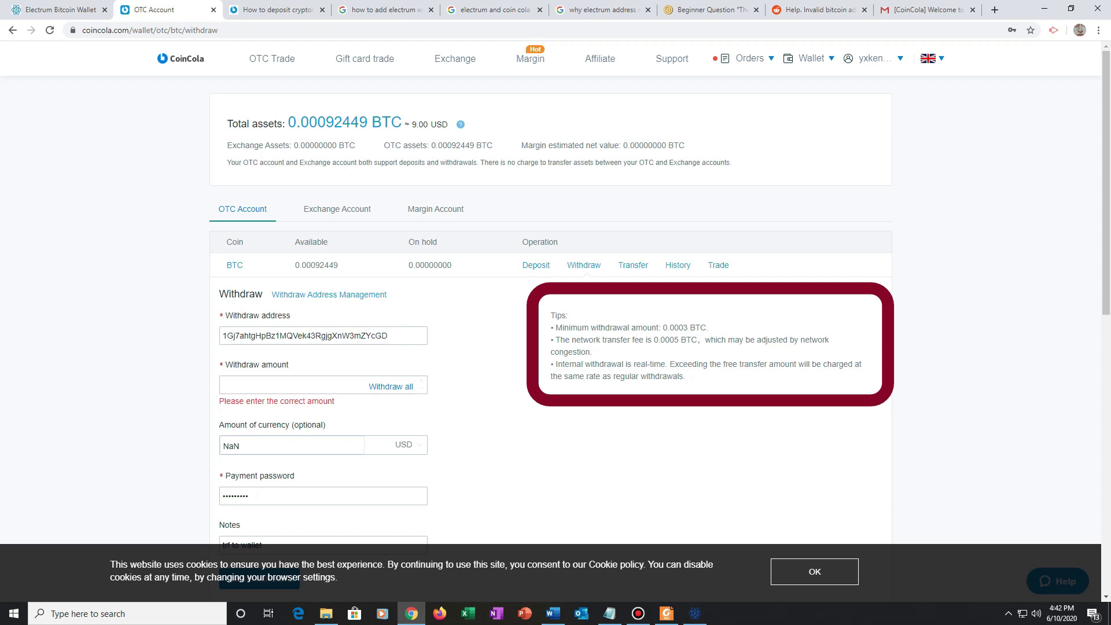
key(Up)
drag(335, 401, 362, 401)
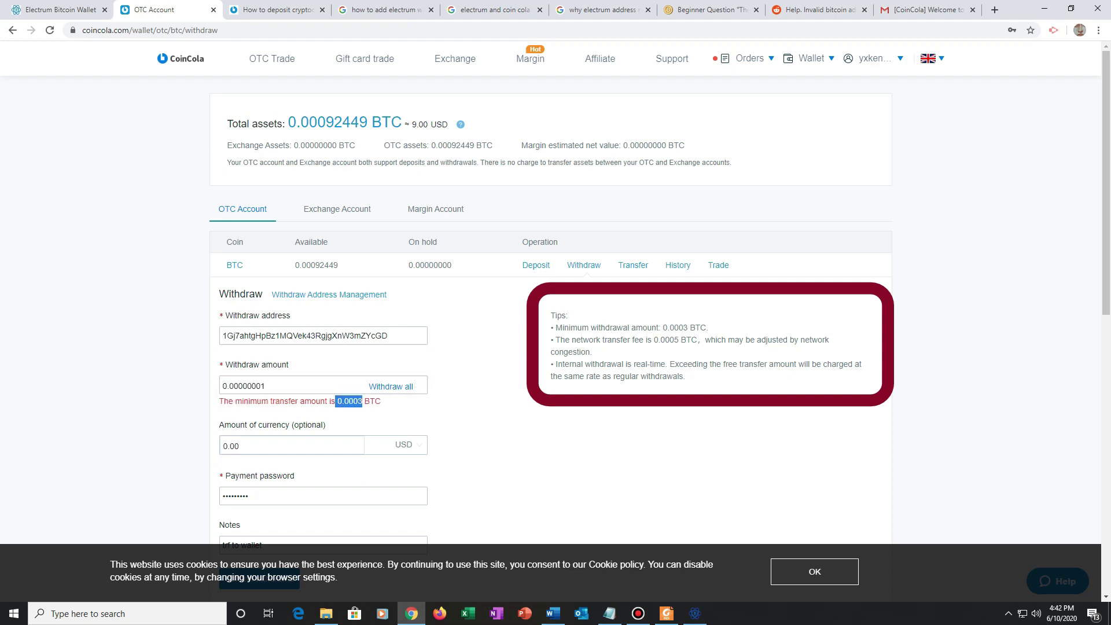
drag(289, 122, 371, 122)
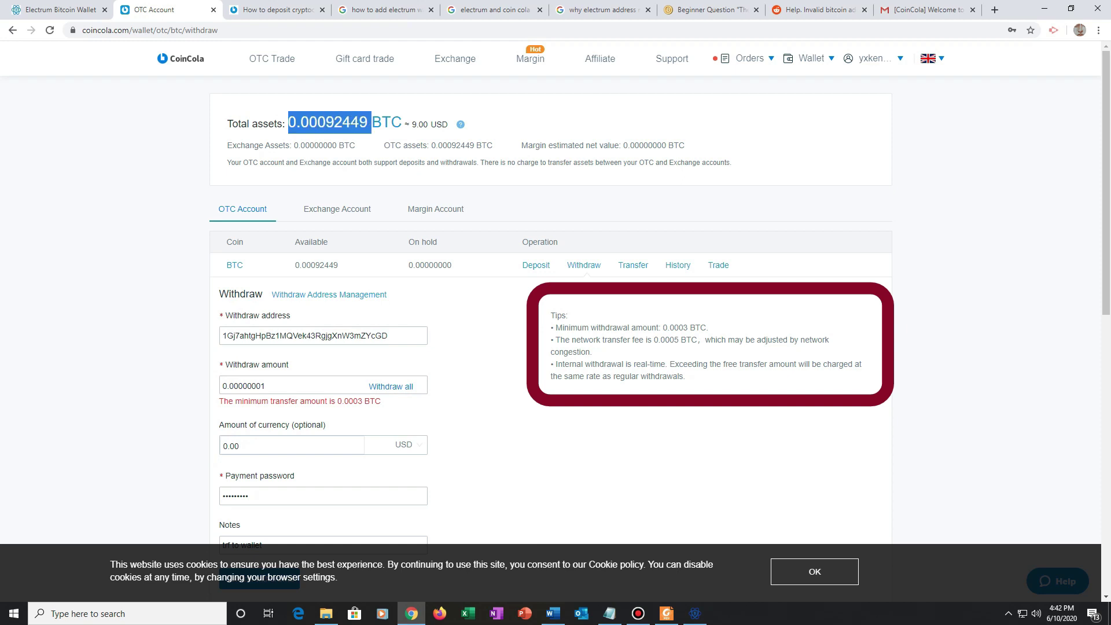